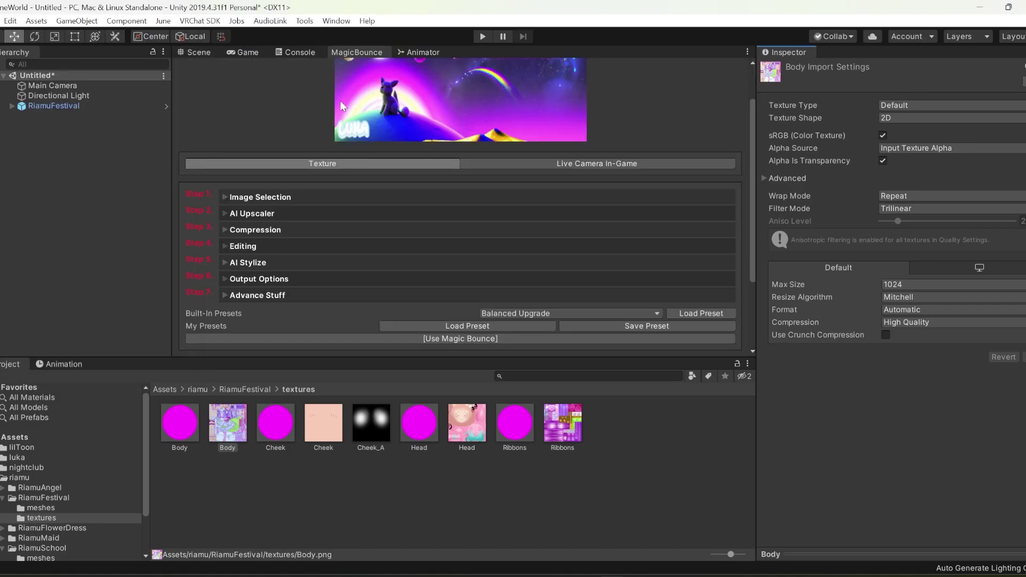
- Drop the Body texture into MagicBounce's Single Texture field under Step 1 Image Selection
{"action": "left_click", "coordinate": [189, 51]}
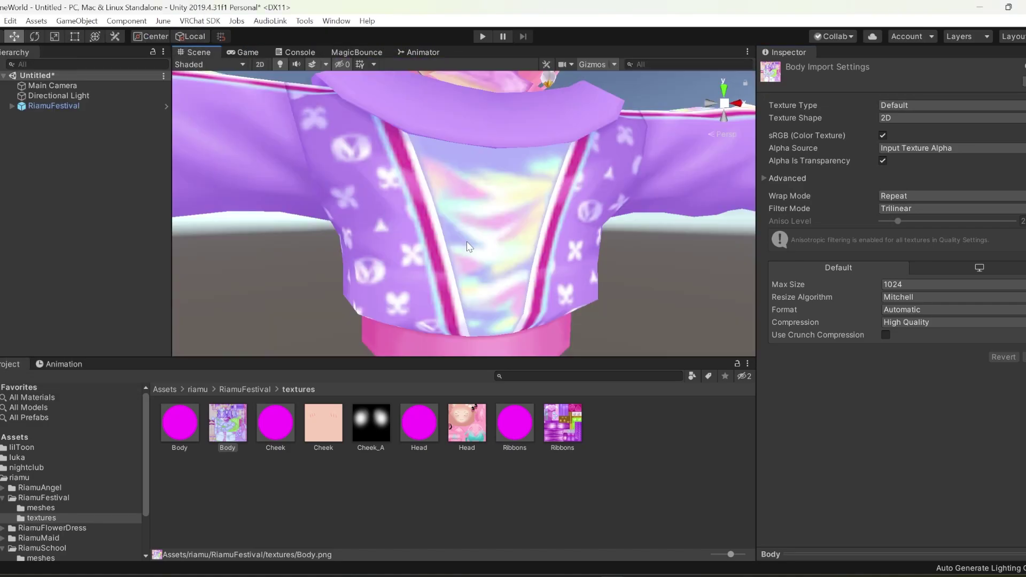
{"action": "left_click", "coordinate": [359, 52]}
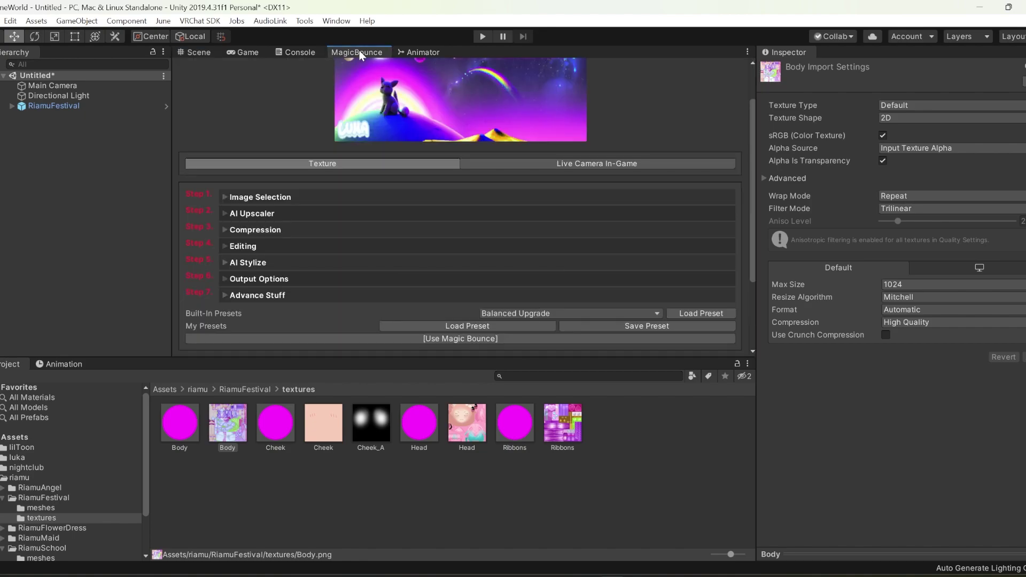
{"action": "left_click", "coordinate": [254, 196]}
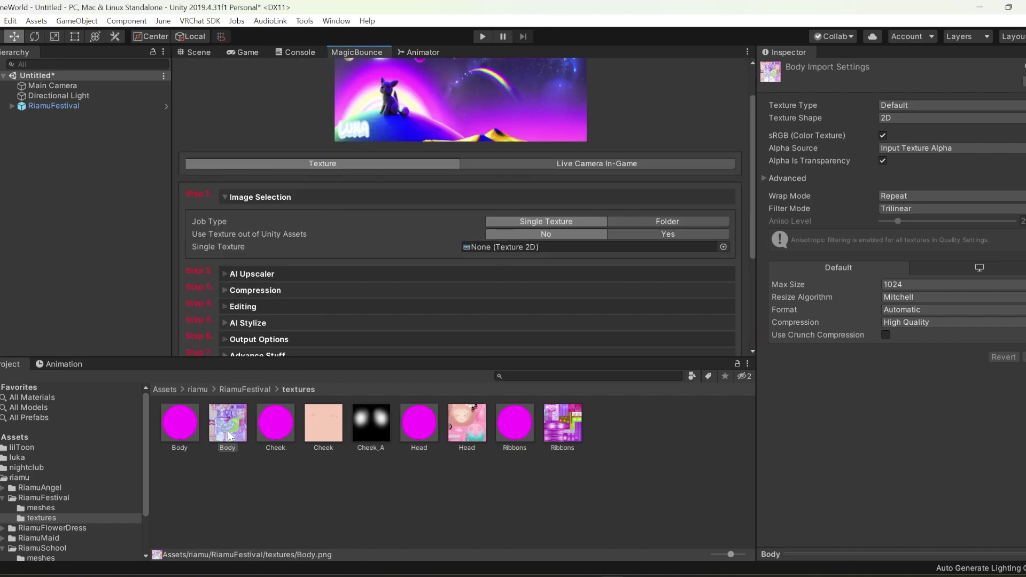
{"action": "left_click_drag", "start_coordinate": [228, 422], "coordinate": [495, 228]}
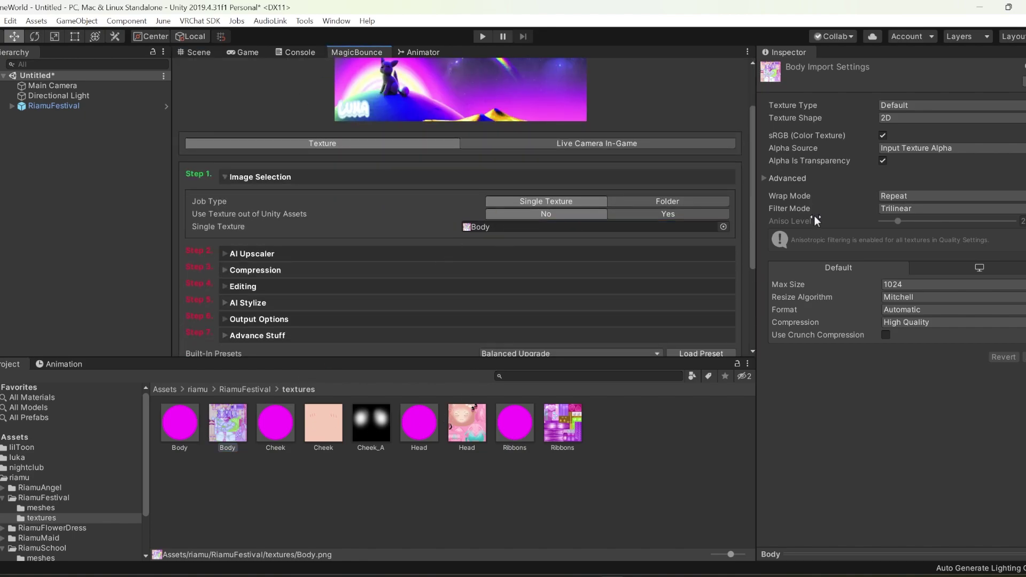
{"action": "left_click_drag", "start_coordinate": [753, 241], "coordinate": [752, 259]}
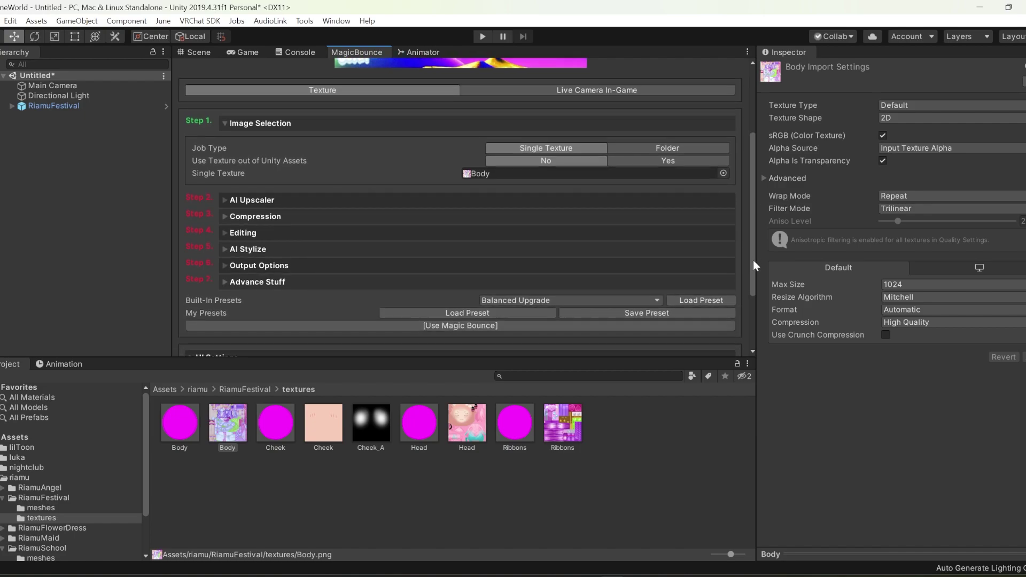
- Set Allow Upscaler to Yes in Step 2 with Upscale Times 4x
{"action": "left_click", "coordinate": [228, 202]}
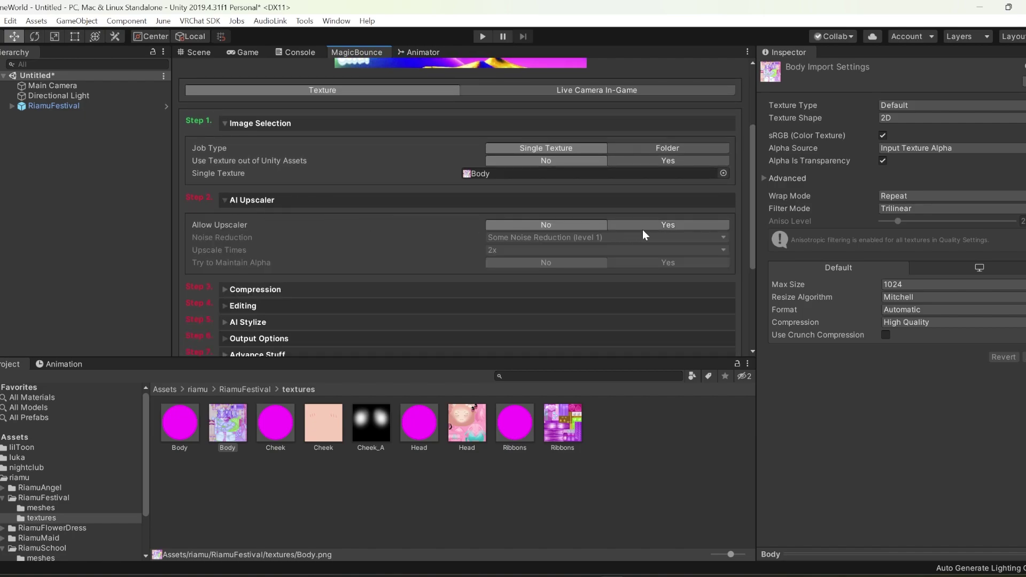
{"action": "left_click", "coordinate": [656, 227]}
{"action": "left_click", "coordinate": [503, 250]}
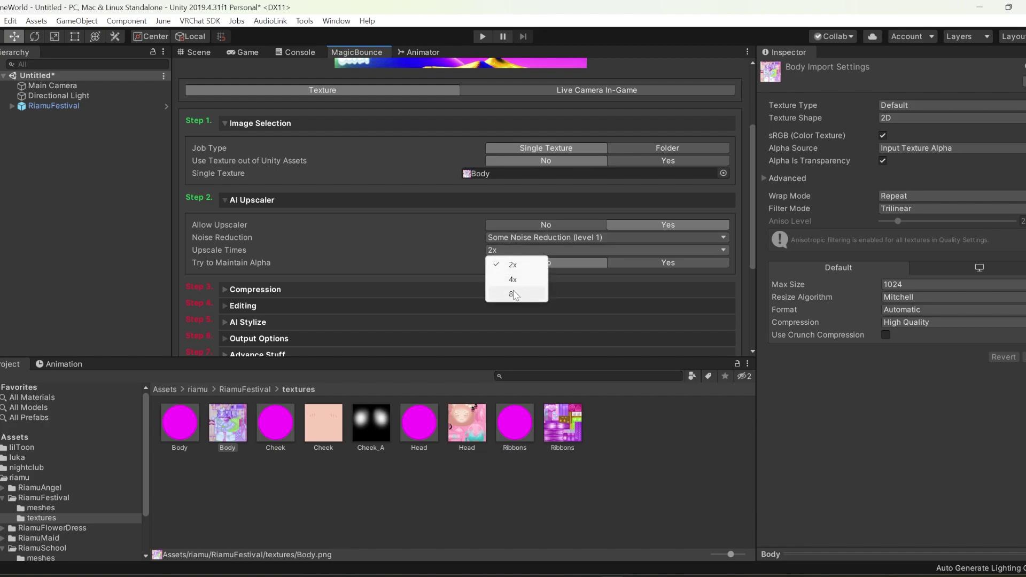
{"action": "left_click", "coordinate": [513, 280]}
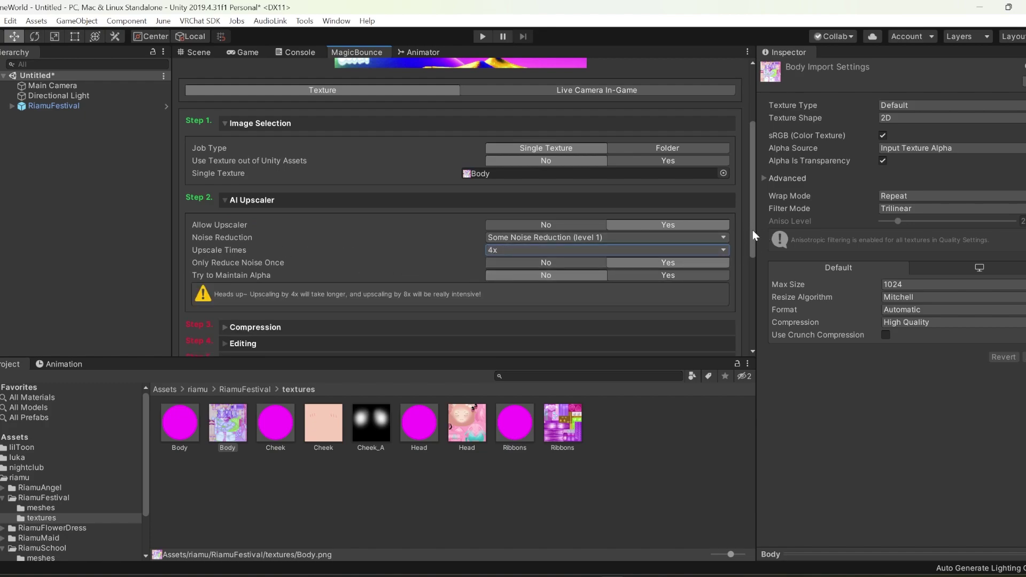
- Set Use Compression to Yes and Compression Method to Lossy in Step 3
{"action": "left_click_drag", "start_coordinate": [752, 230], "coordinate": [749, 271]}
{"action": "left_click", "coordinate": [224, 232]}
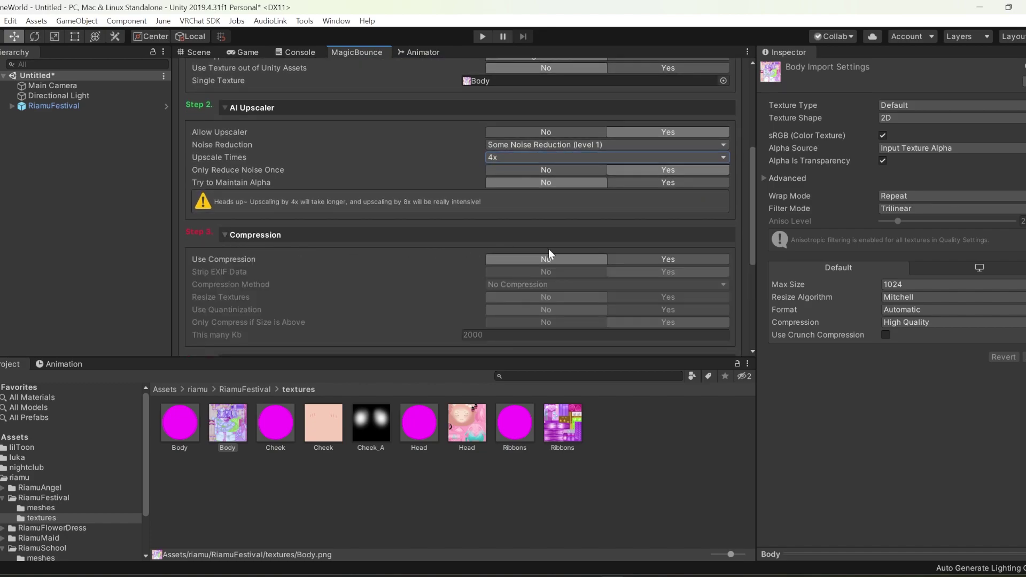
{"action": "left_click", "coordinate": [642, 259]}
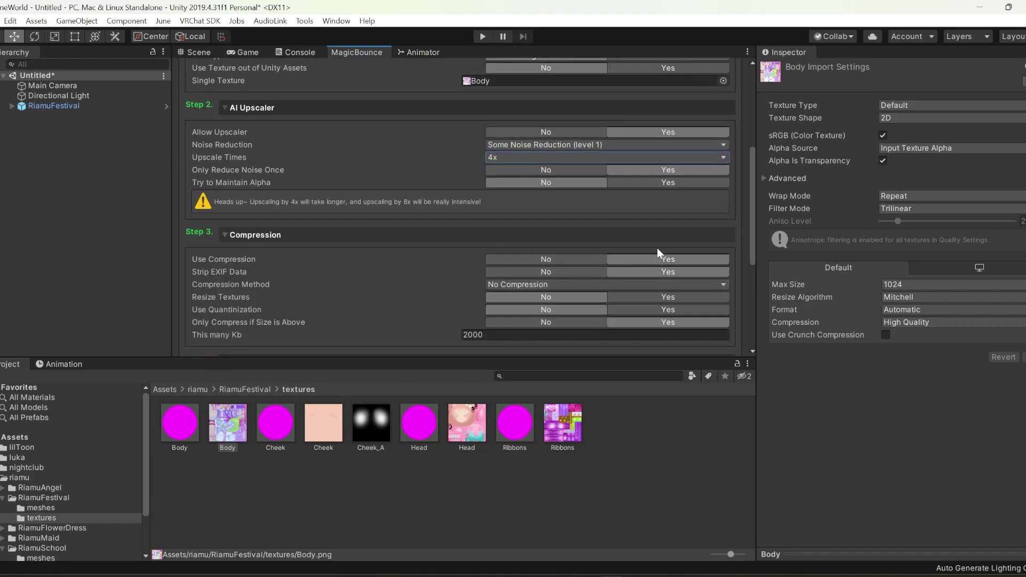
{"action": "left_click_drag", "start_coordinate": [751, 230], "coordinate": [752, 245]}
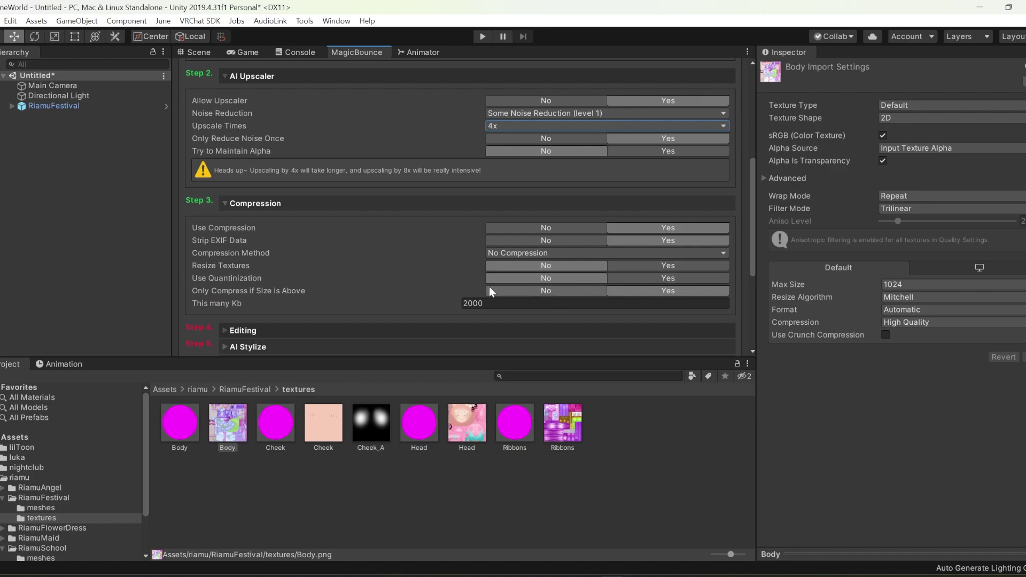
{"action": "left_click", "coordinate": [534, 255]}
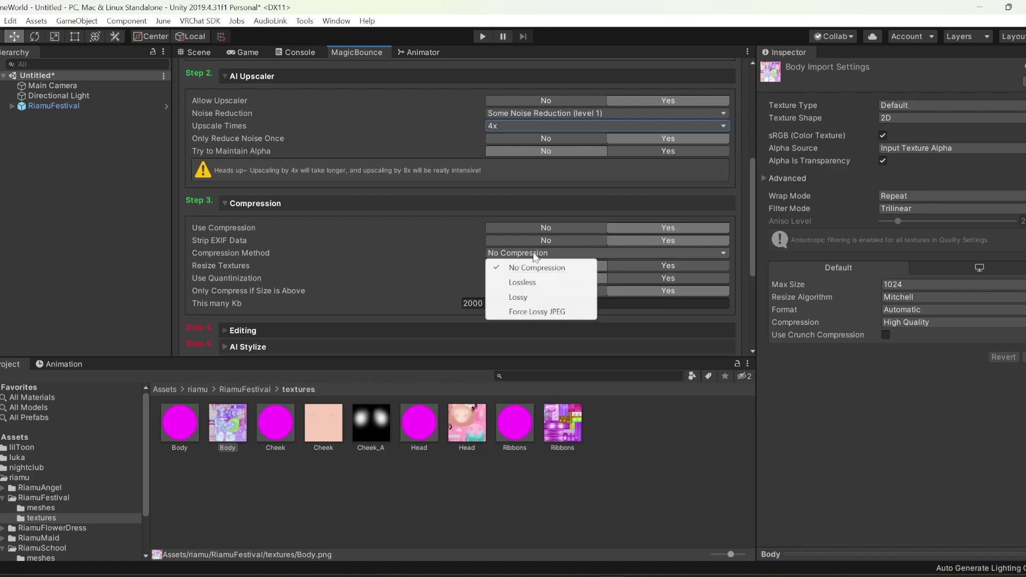
{"action": "left_click", "coordinate": [534, 282]}
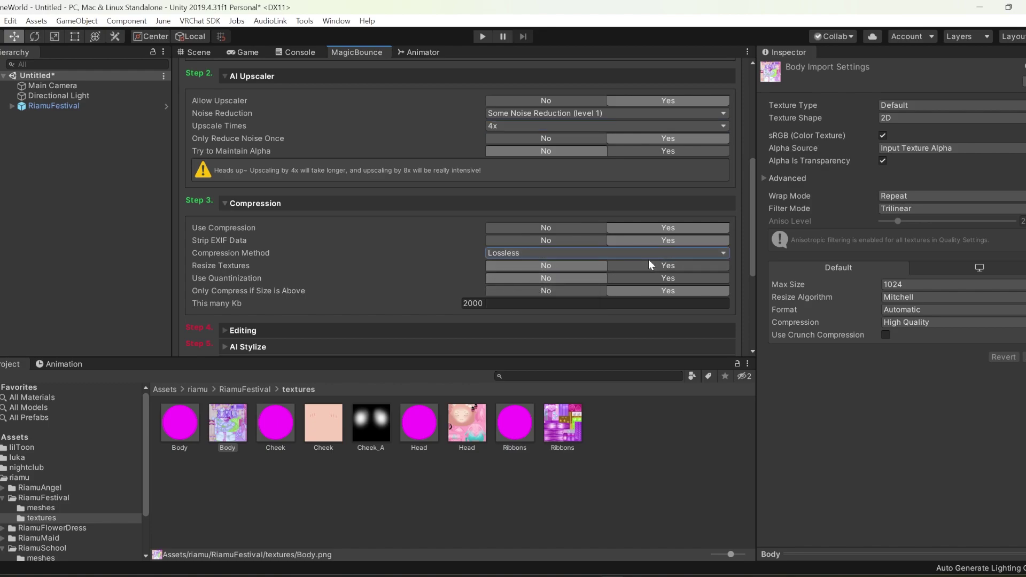
{"action": "left_click", "coordinate": [554, 257]}
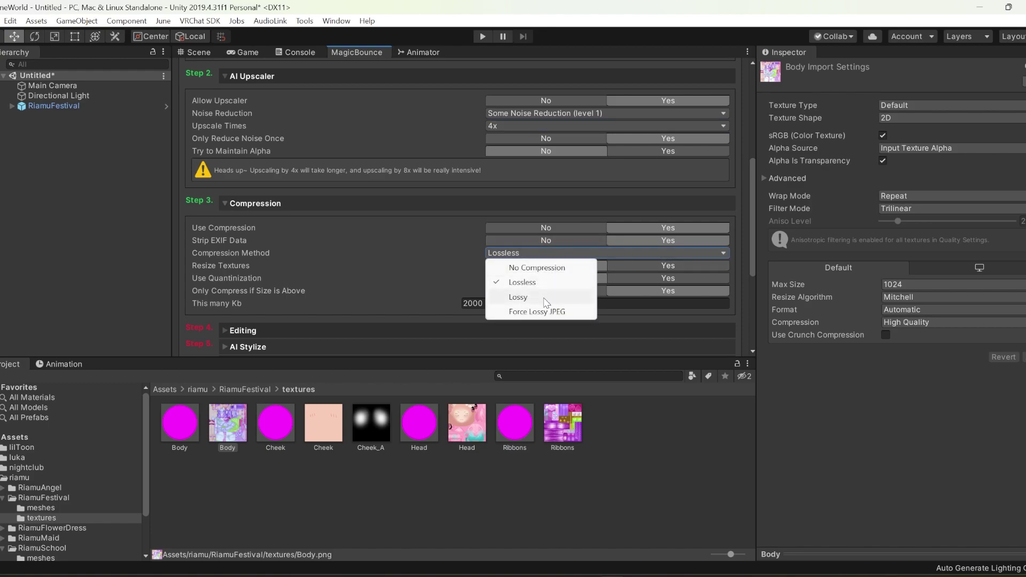
{"action": "left_click", "coordinate": [560, 291]}
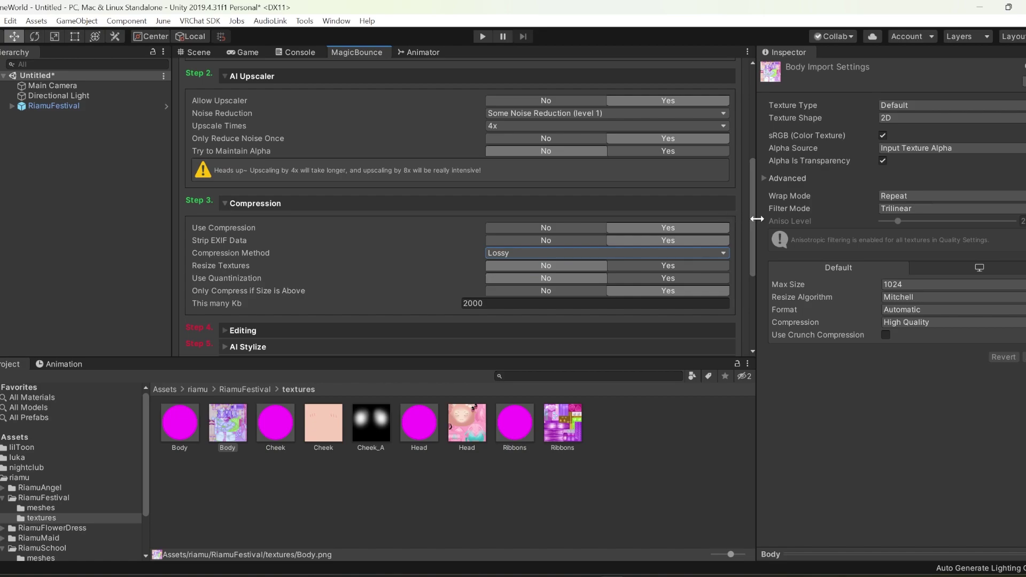
{"action": "mouse_move", "coordinate": [751, 220]}
{"action": "left_mouse_down"}
{"action": "mouse_move", "coordinate": [748, 259]}
{"action": "mouse_move", "coordinate": [572, 308]}
{"action": "left_mouse_up"}
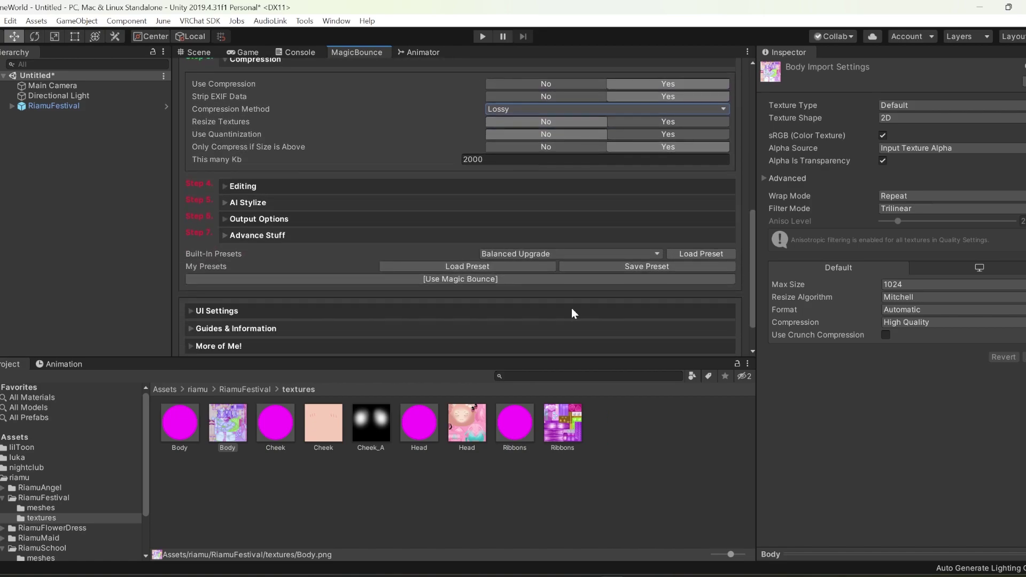
- Run Use Magic Bounce on the Body texture and confirm the completion dialog
{"action": "left_click", "coordinate": [526, 285]}
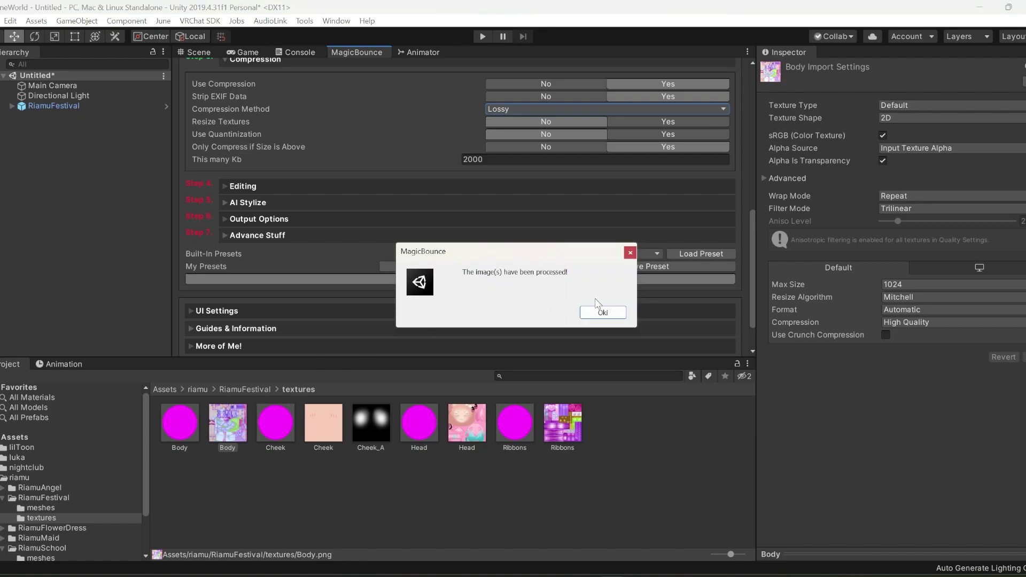
{"action": "left_click", "coordinate": [602, 316]}
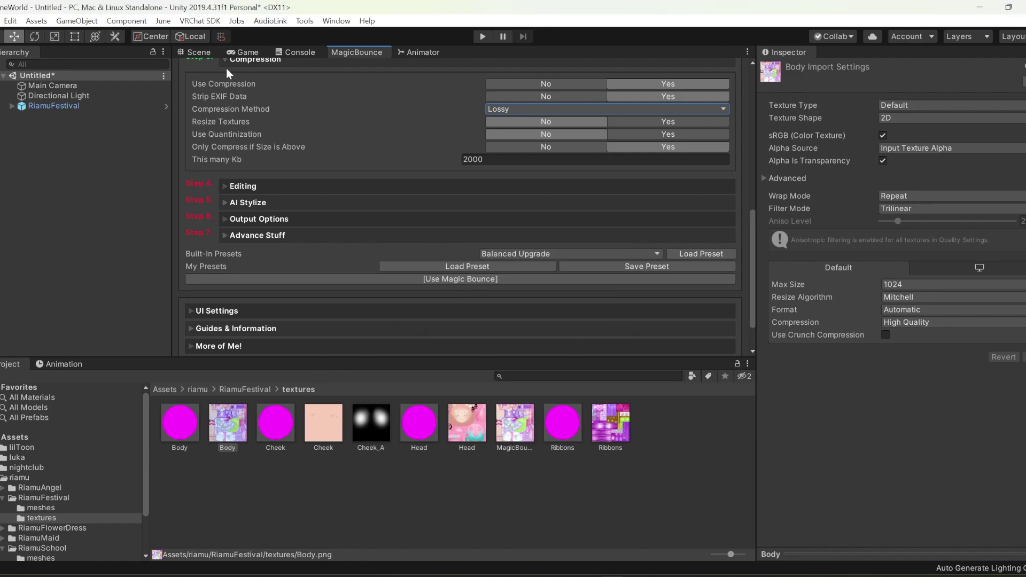
- Assign the upscaled MagicBounce texture to the Body material's Main Color slot
{"action": "left_click", "coordinate": [206, 52]}
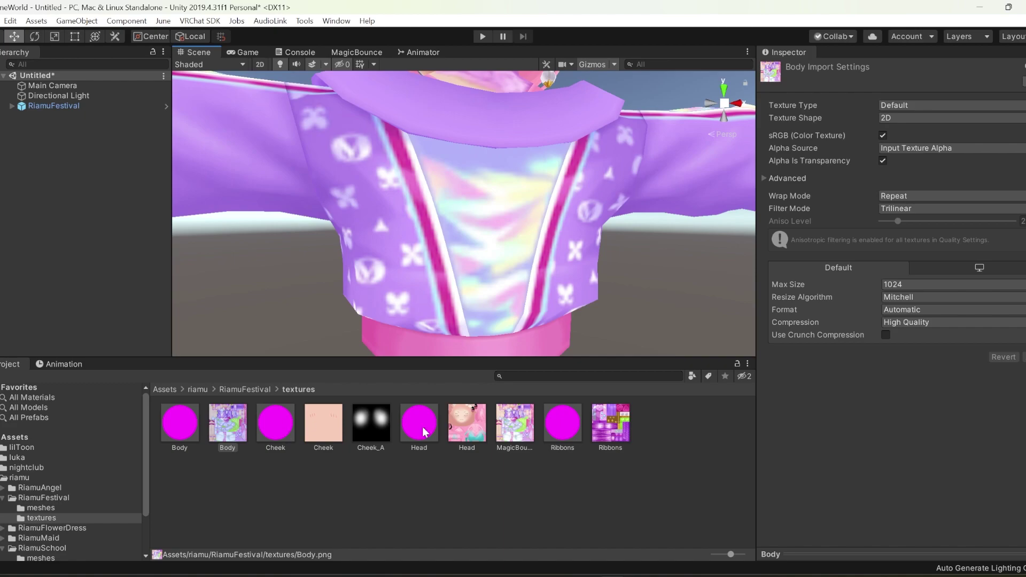
{"action": "left_click", "coordinate": [191, 430]}
{"action": "left_click", "coordinate": [804, 200]}
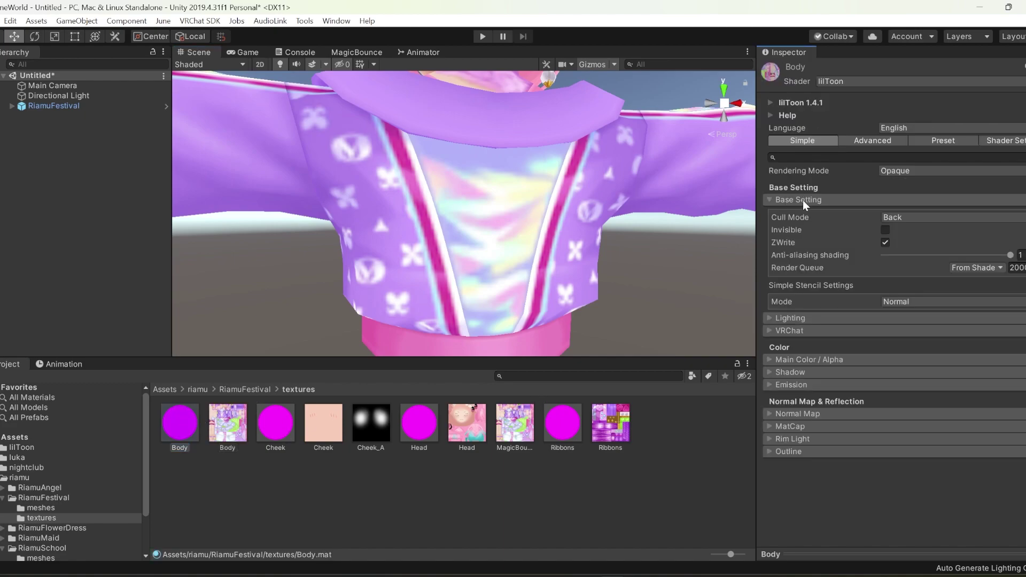
{"action": "left_click", "coordinate": [806, 360]}
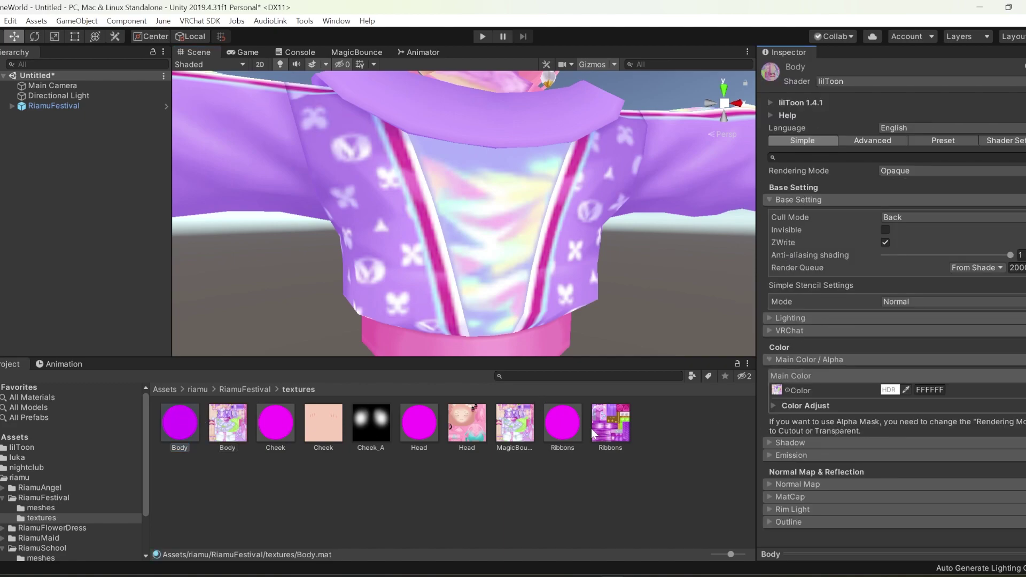
{"action": "left_click_drag", "start_coordinate": [511, 425], "coordinate": [781, 387]}
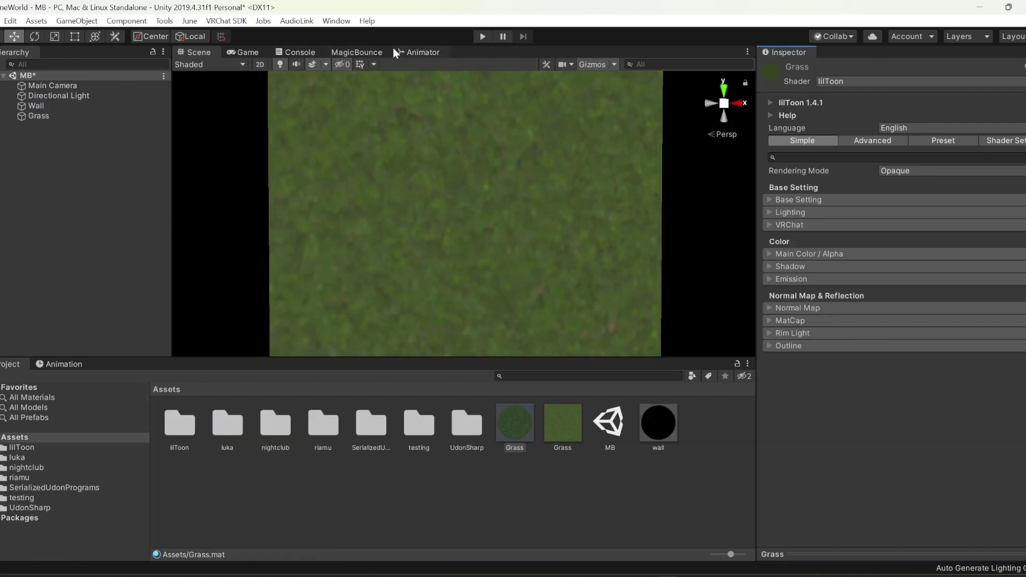
- Load the Grass texture into MagicBounce's Single Texture field
{"action": "left_click", "coordinate": [382, 51]}
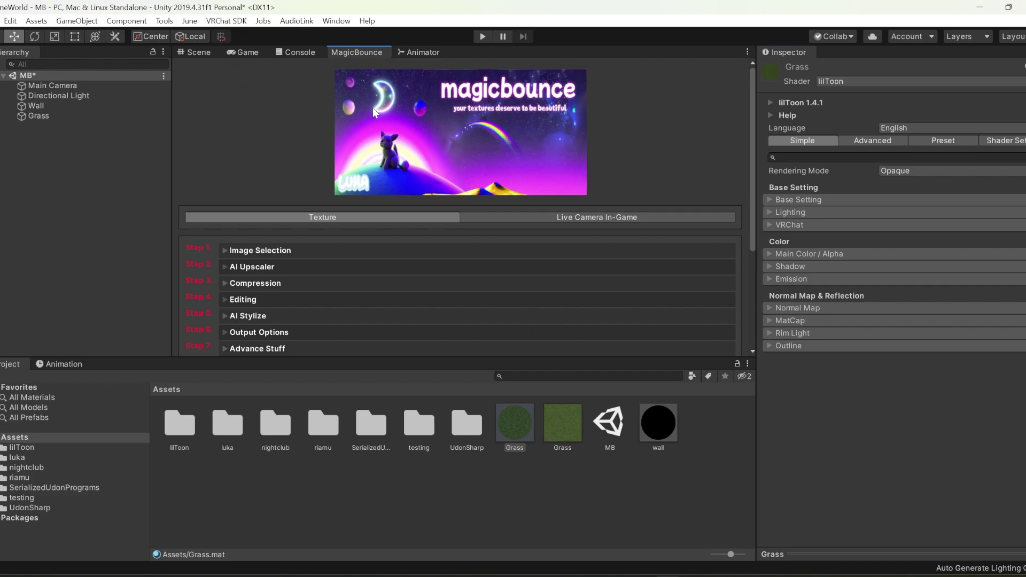
{"action": "left_click", "coordinate": [239, 251]}
{"action": "left_click_drag", "start_coordinate": [577, 423], "coordinate": [492, 302]}
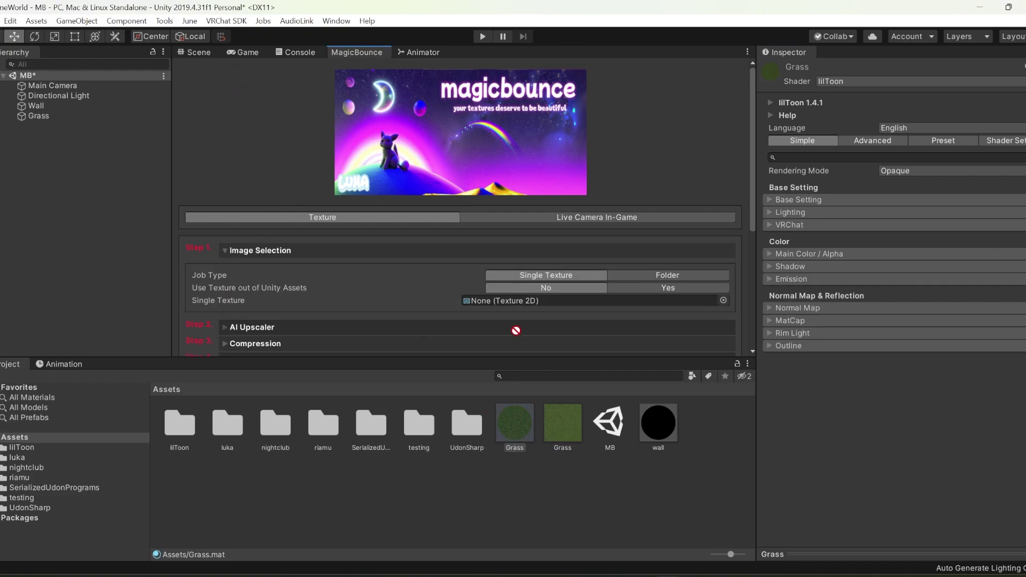
{"action": "left_click_drag", "start_coordinate": [751, 174], "coordinate": [762, 231]}
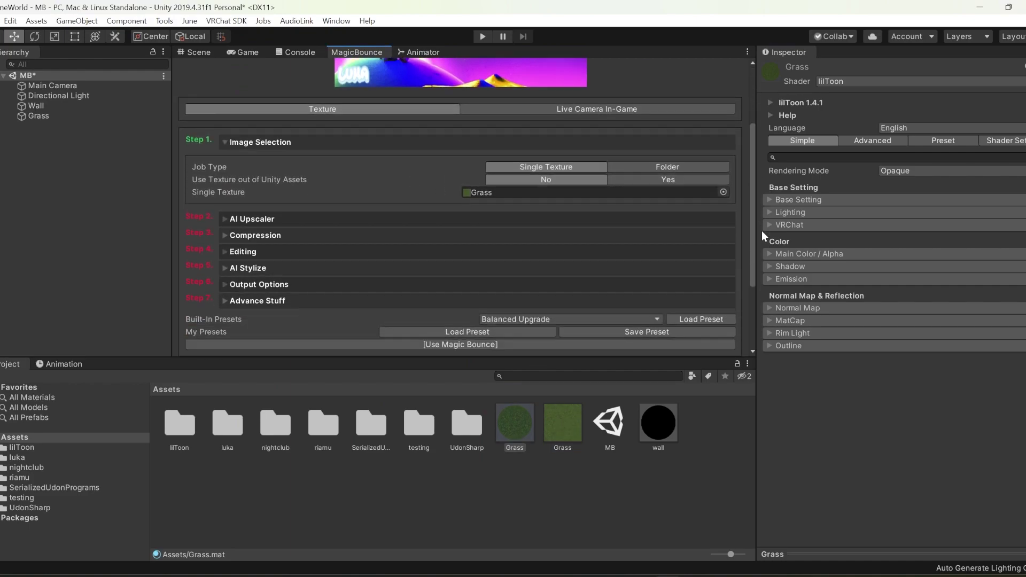
- Enable the AI upscaler with Upscale Times set to 8x
{"action": "left_click", "coordinate": [224, 206]}
{"action": "left_click", "coordinate": [656, 235]}
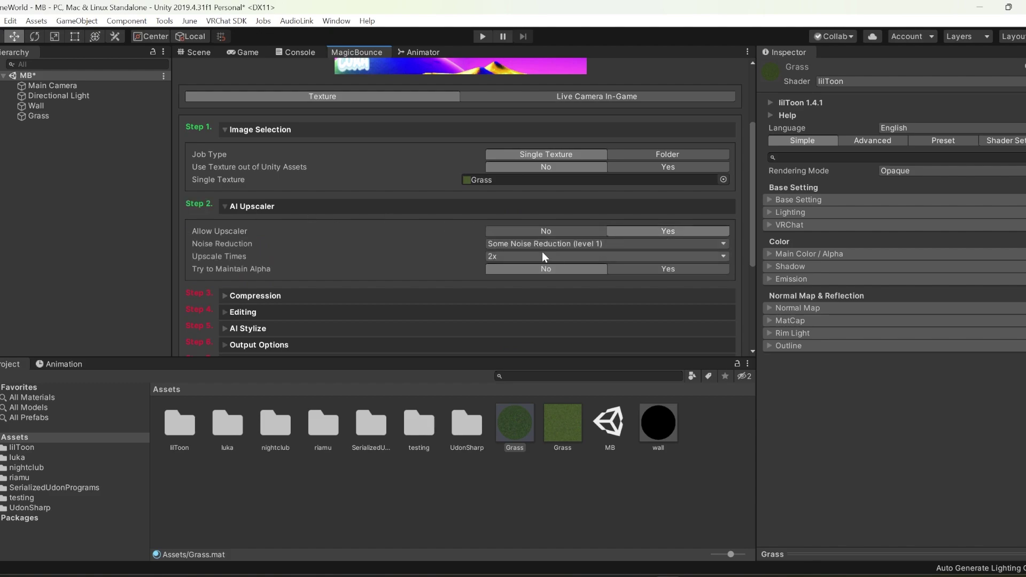
{"action": "left_click", "coordinate": [542, 253]}
{"action": "left_click", "coordinate": [523, 302]}
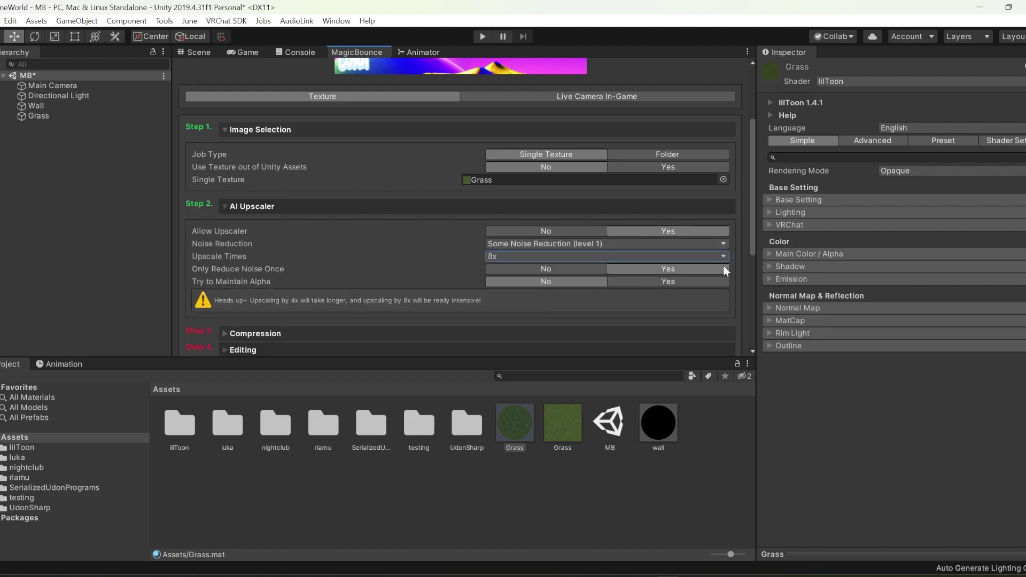
{"action": "left_click_drag", "start_coordinate": [753, 235], "coordinate": [752, 290]}
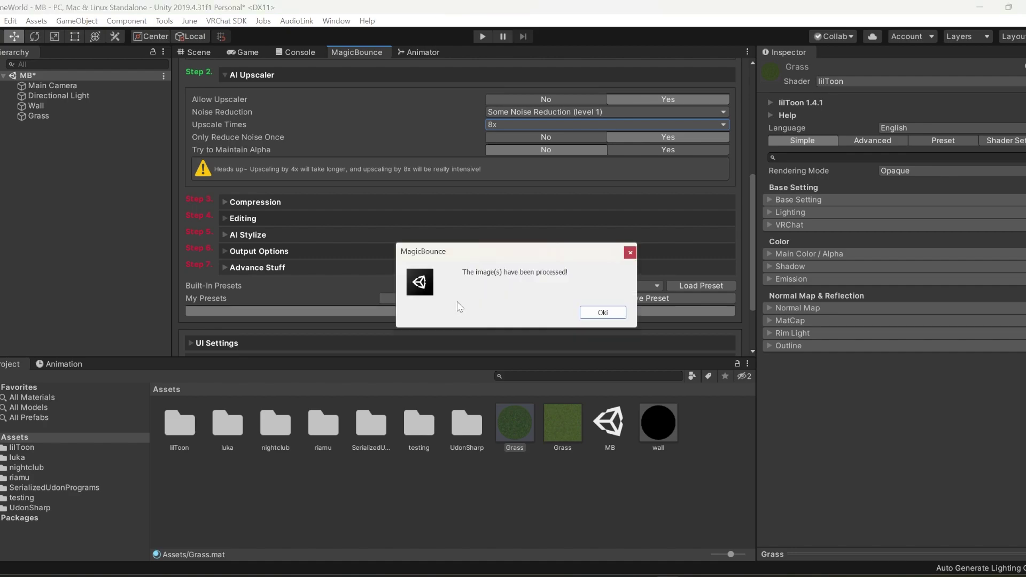
- Confirm the finished grass upscale and expand the Grass material's Main Color / Alpha settings
{"action": "left_click", "coordinate": [603, 312]}
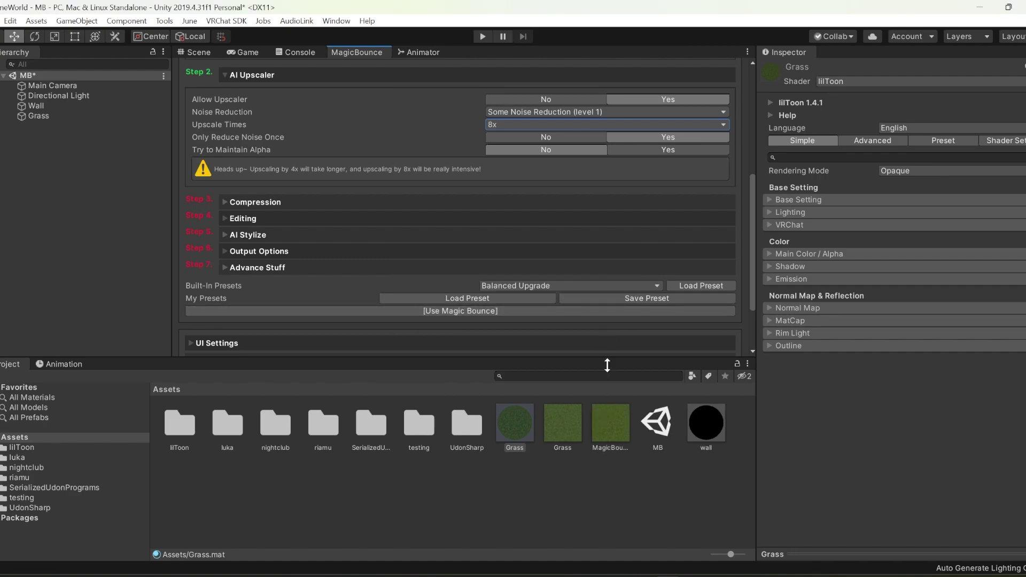
{"action": "left_click", "coordinate": [204, 54]}
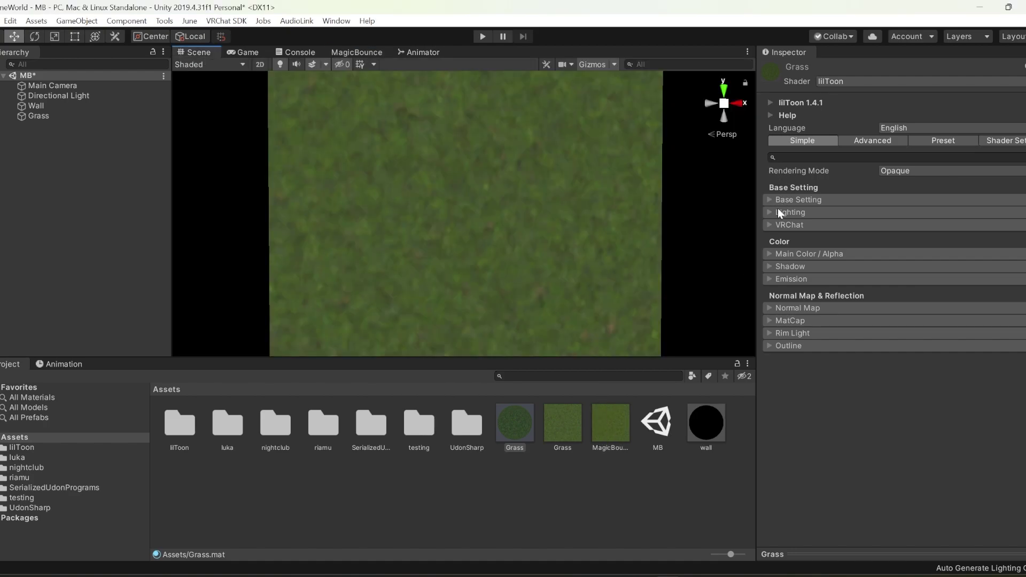
{"action": "left_click", "coordinate": [774, 256]}
{"action": "left_click_drag", "start_coordinate": [611, 423], "coordinate": [784, 284]}
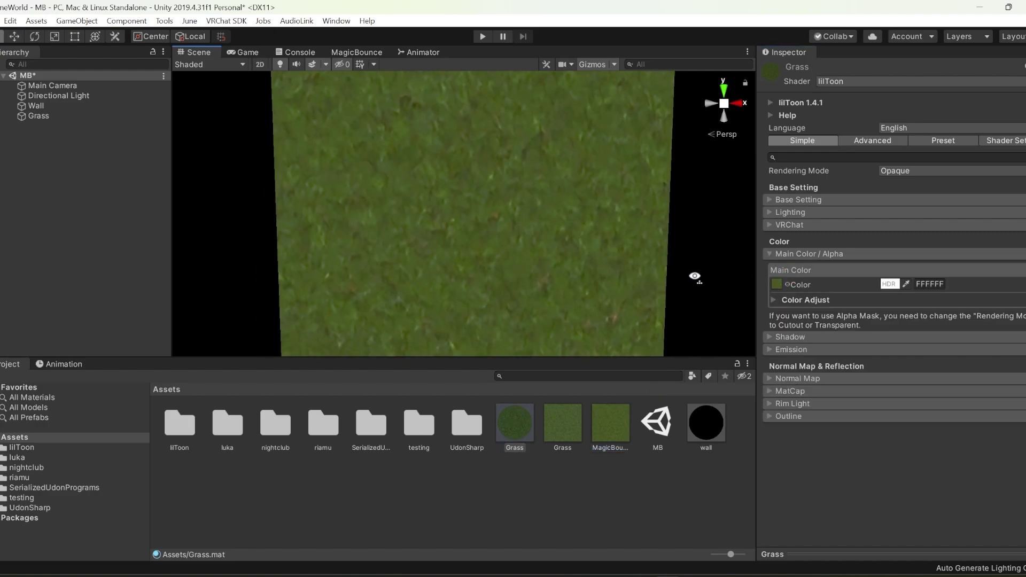
- Drop the upscaled texture into the Grass Main Color slot and orbit the grass quad
{"action": "right_click_drag", "start_coordinate": [694, 273], "coordinate": [732, 270]}
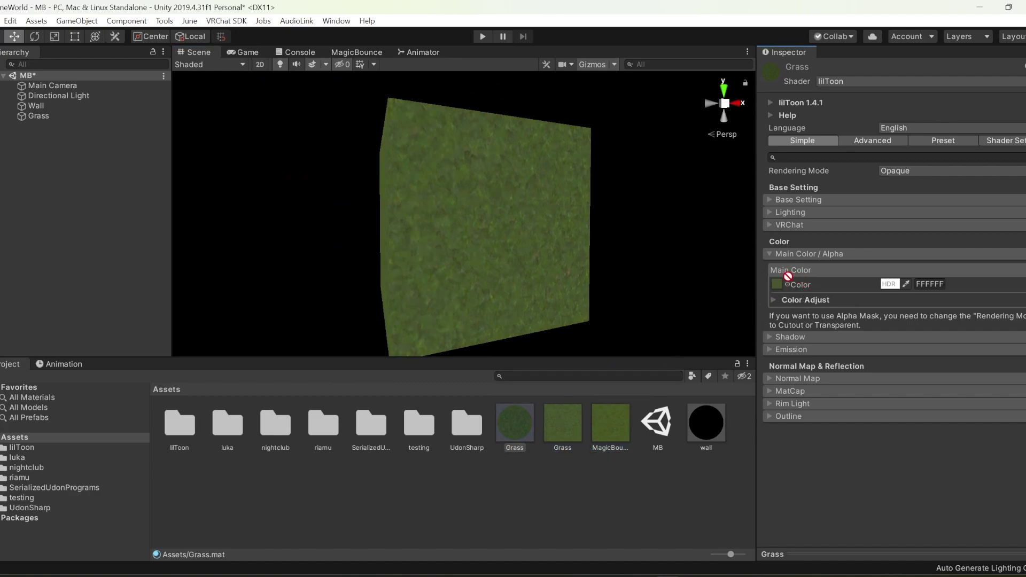
{"action": "right_click_drag", "start_coordinate": [550, 247], "coordinate": [551, 246]}
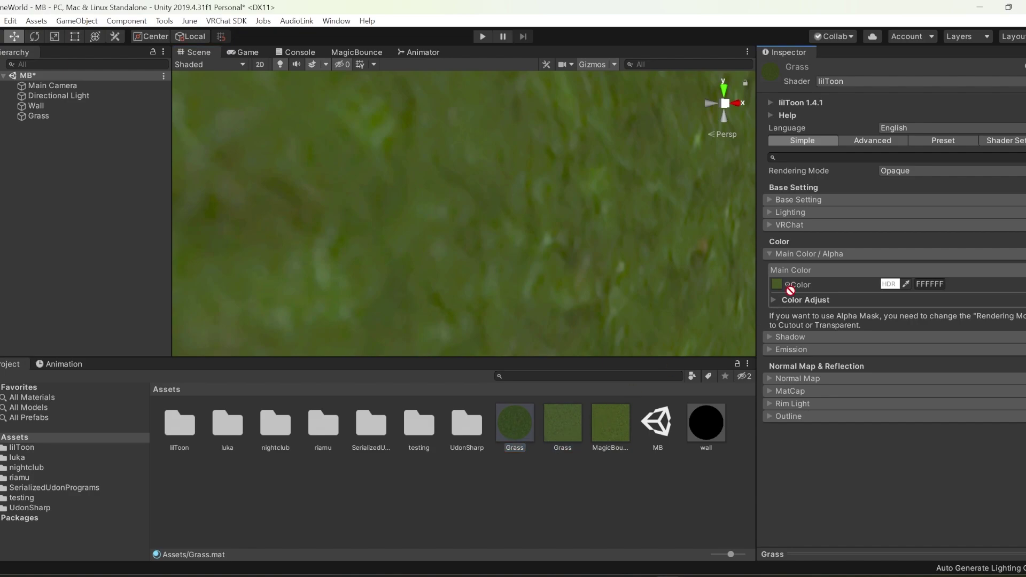
{"action": "left_click_drag", "start_coordinate": [514, 422], "coordinate": [776, 289]}
{"action": "mouse_move", "coordinate": [626, 266]}
{"action": "right_mouse_down"}
{"action": "mouse_move", "coordinate": [738, 284]}
{"action": "mouse_move", "coordinate": [516, 273]}
{"action": "right_mouse_up"}
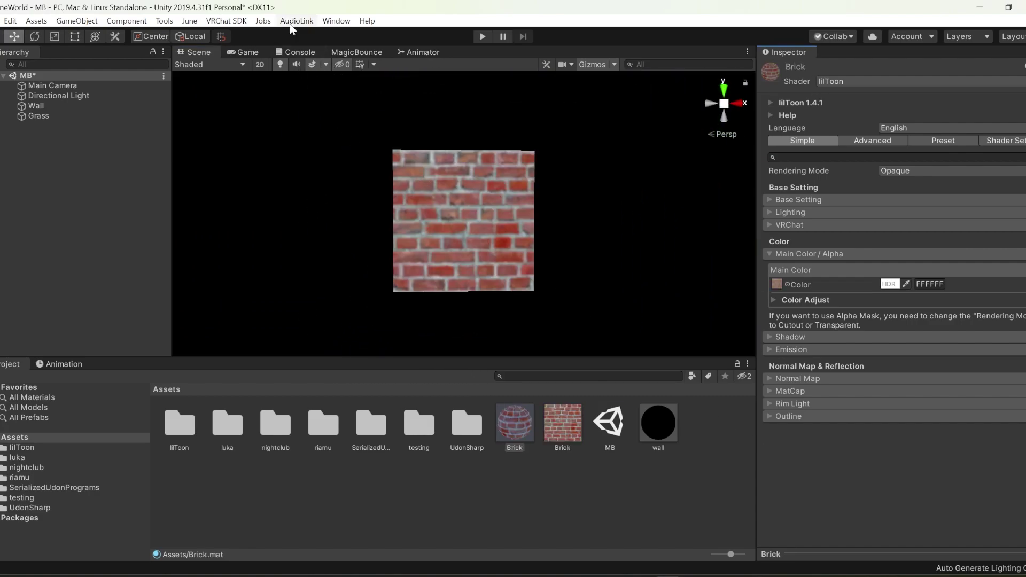
- Upscale the Brick texture with MagicBounce using No Noise Reduction
{"action": "left_click", "coordinate": [350, 52]}
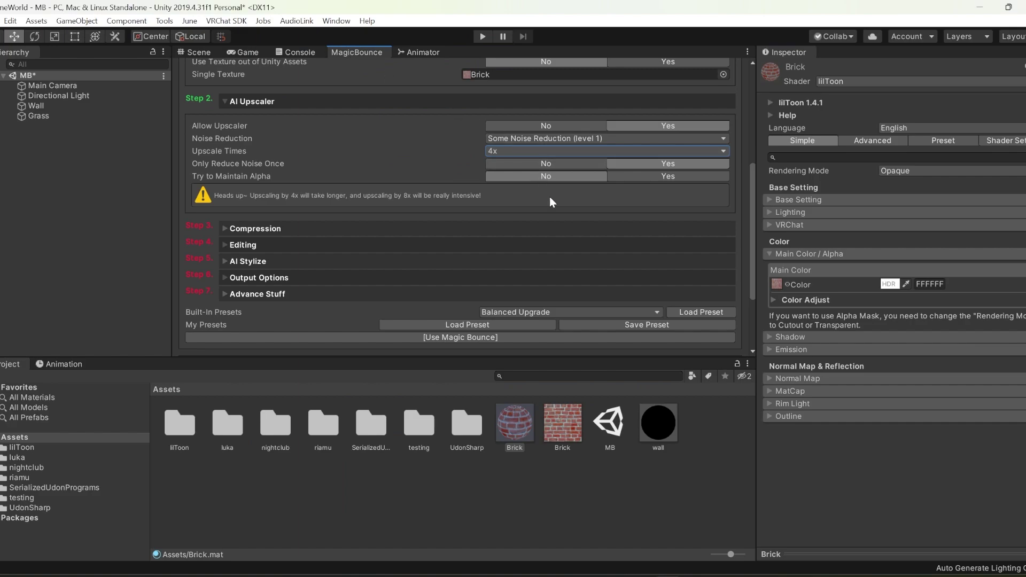
{"action": "scroll", "coordinate": [534, 257], "scroll_direction": "up", "scroll_amount": 3}
{"action": "left_click_drag", "start_coordinate": [562, 422], "coordinate": [485, 154]}
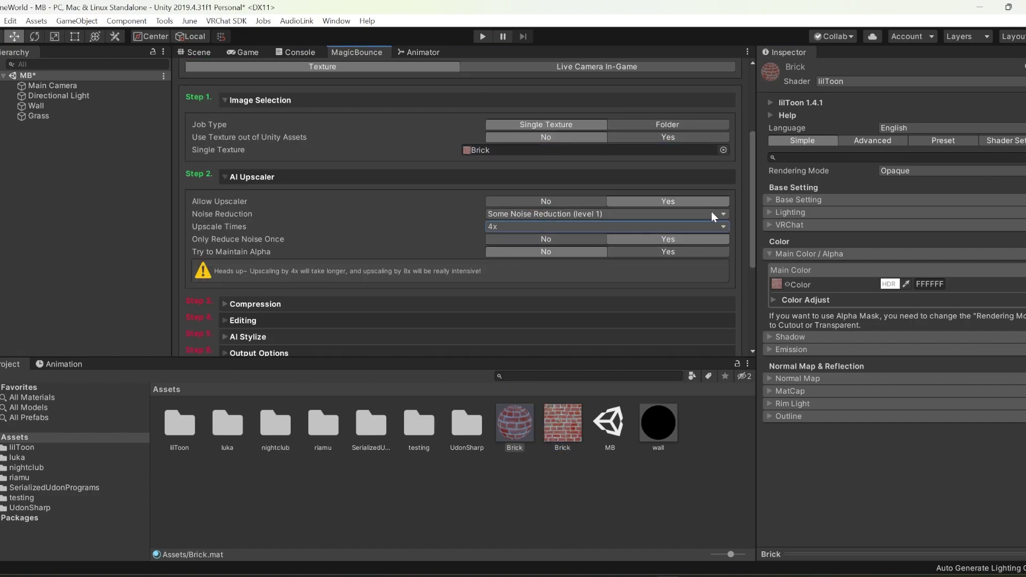
{"action": "left_click_drag", "start_coordinate": [752, 215], "coordinate": [752, 254]}
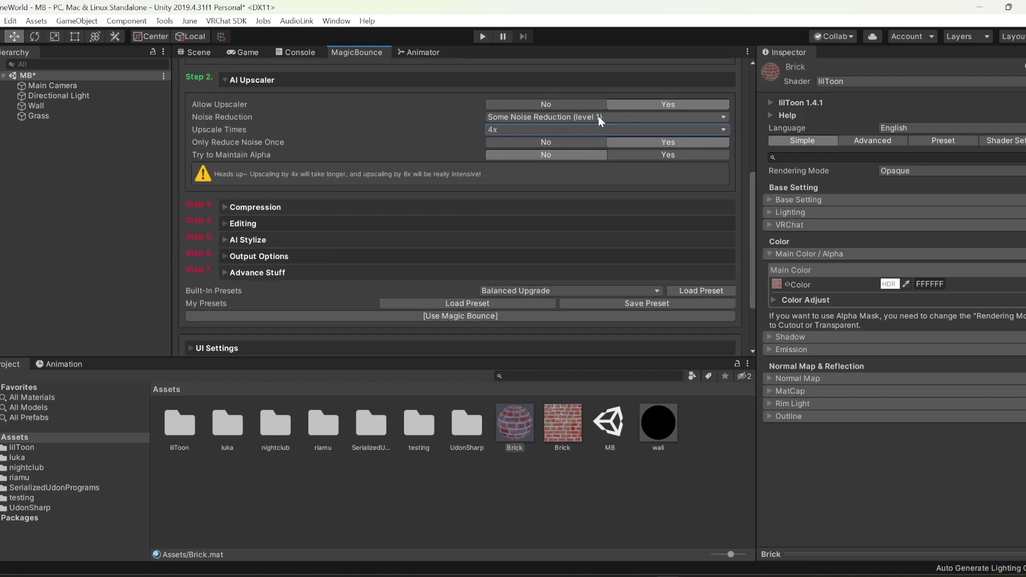
{"action": "left_click", "coordinate": [519, 117]}
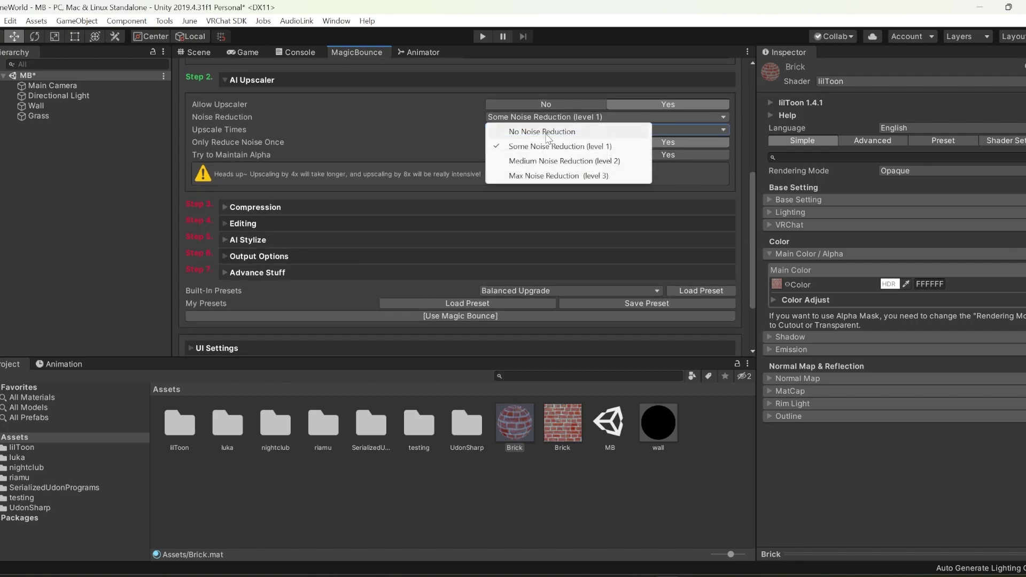
{"action": "left_click", "coordinate": [552, 319]}
{"action": "left_click", "coordinate": [598, 312]}
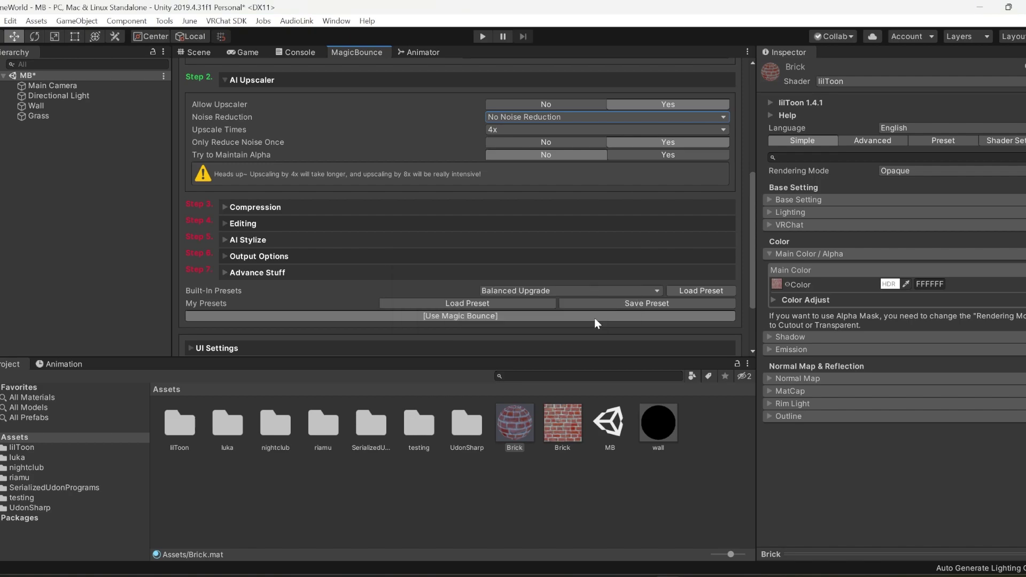
- Drag the upscaled brick texture to the colour slot and orbit the brick wall
{"action": "left_click", "coordinate": [199, 52]}
{"action": "left_click_drag", "start_coordinate": [610, 422], "coordinate": [782, 288]}
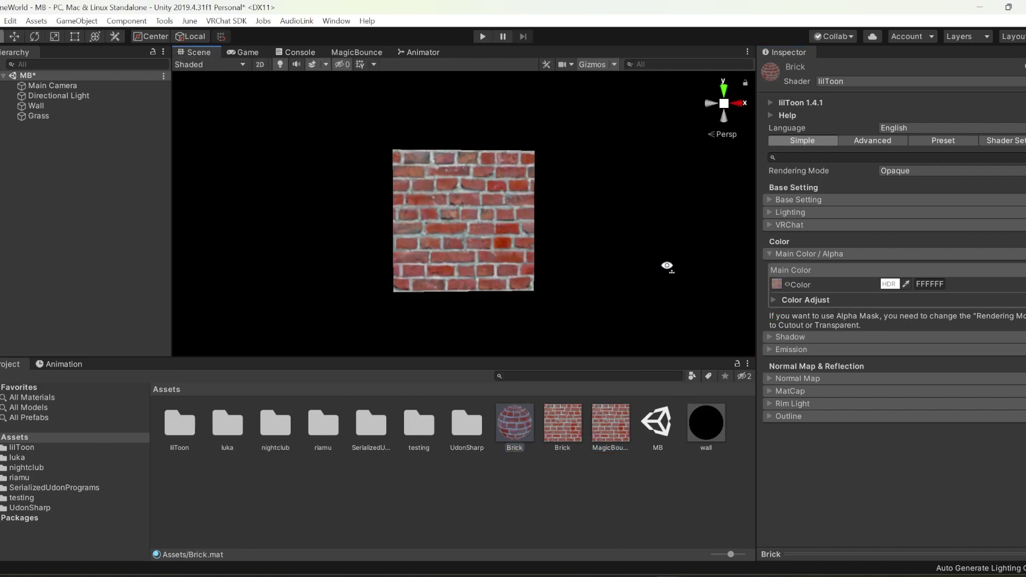
{"action": "scroll", "coordinate": [668, 267], "scroll_direction": "up", "scroll_amount": 3}
{"action": "left_click_drag", "start_coordinate": [668, 267], "coordinate": [678, 271], "text": "alt"}
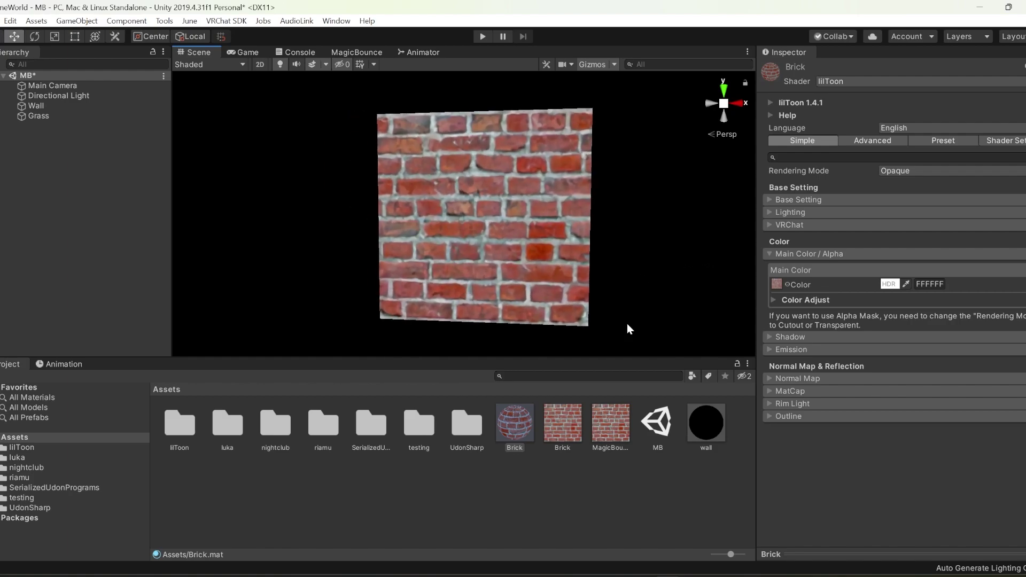
{"action": "left_click_drag", "start_coordinate": [657, 270], "coordinate": [687, 277], "text": "alt"}
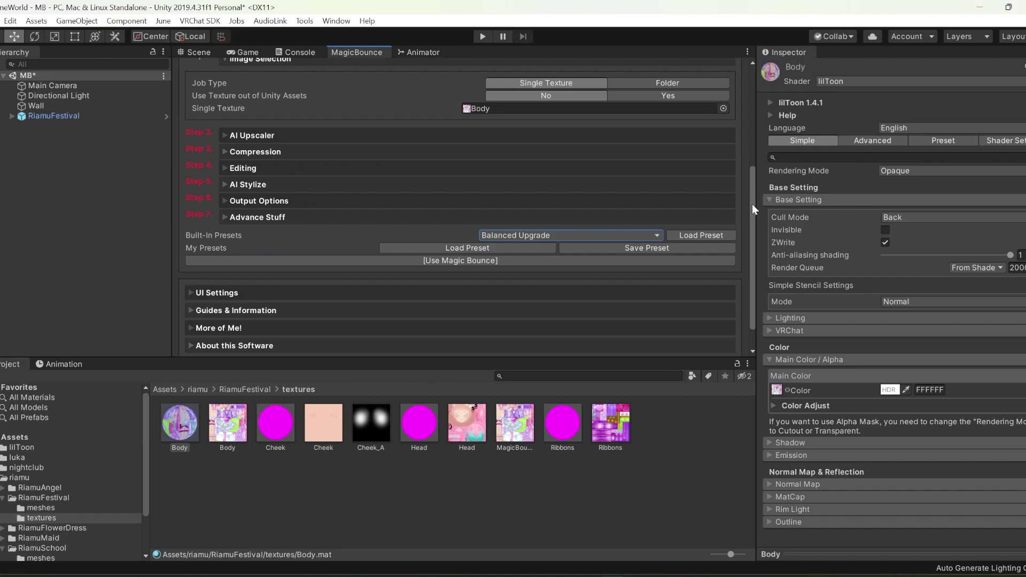
- Browse the AI Upscaler, Compression and Editing foldouts in MagicBounce
{"action": "left_click_drag", "start_coordinate": [752, 204], "coordinate": [752, 182]}
{"action": "left_click", "coordinate": [224, 177]}
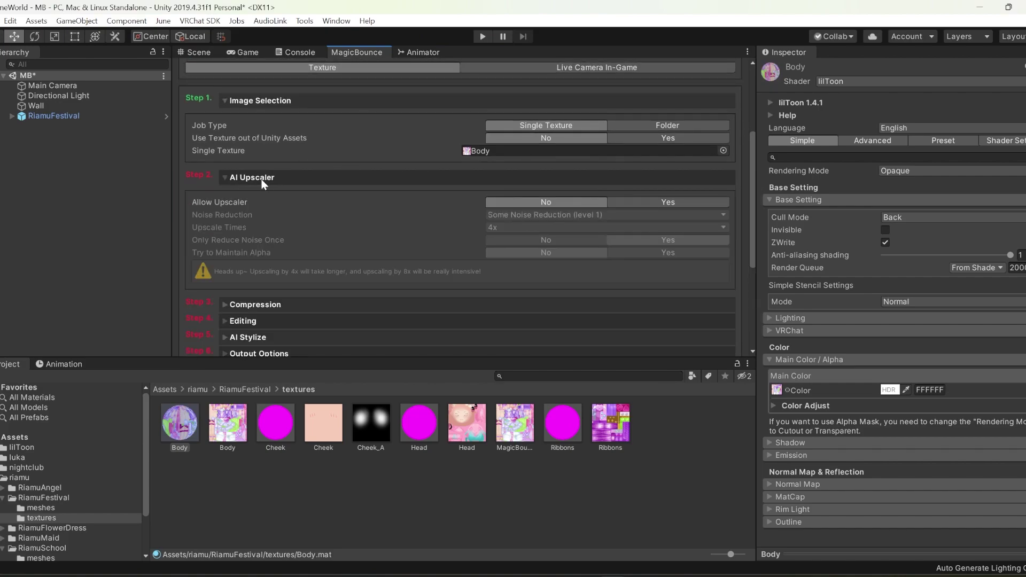
{"action": "left_click", "coordinate": [263, 182]}
{"action": "left_click", "coordinate": [249, 192]}
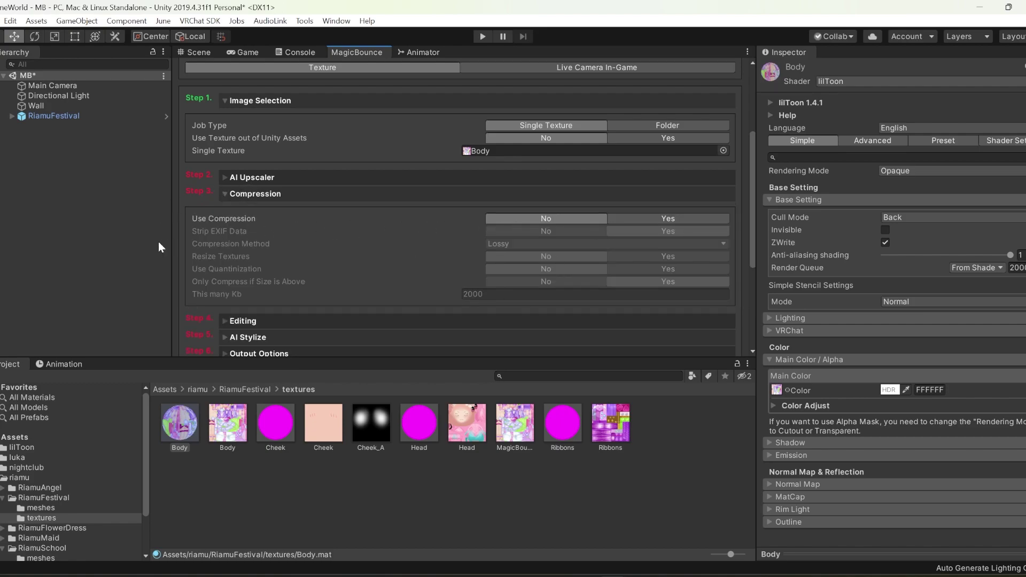
{"action": "left_click", "coordinate": [248, 196]}
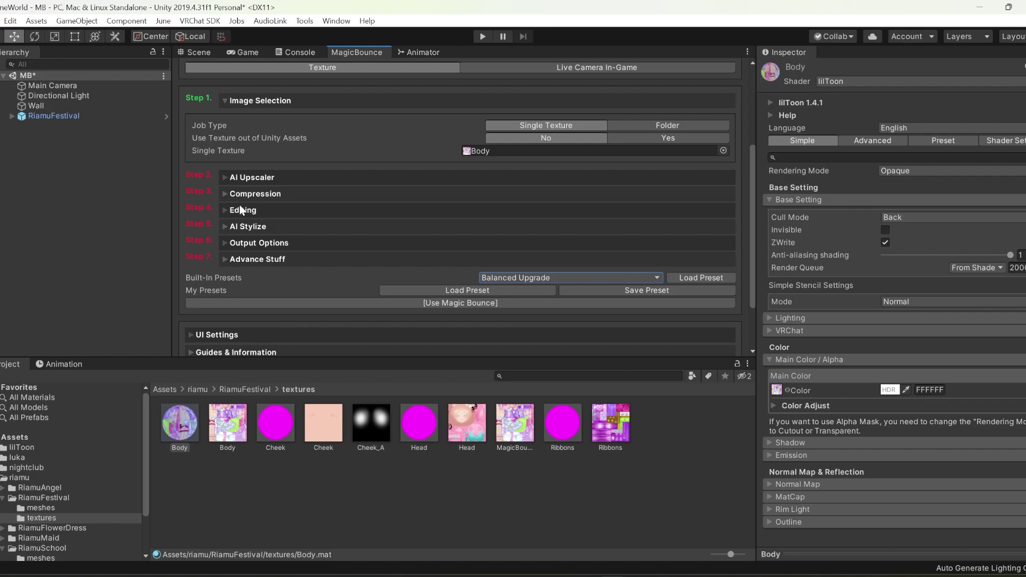
{"action": "left_click", "coordinate": [226, 213]}
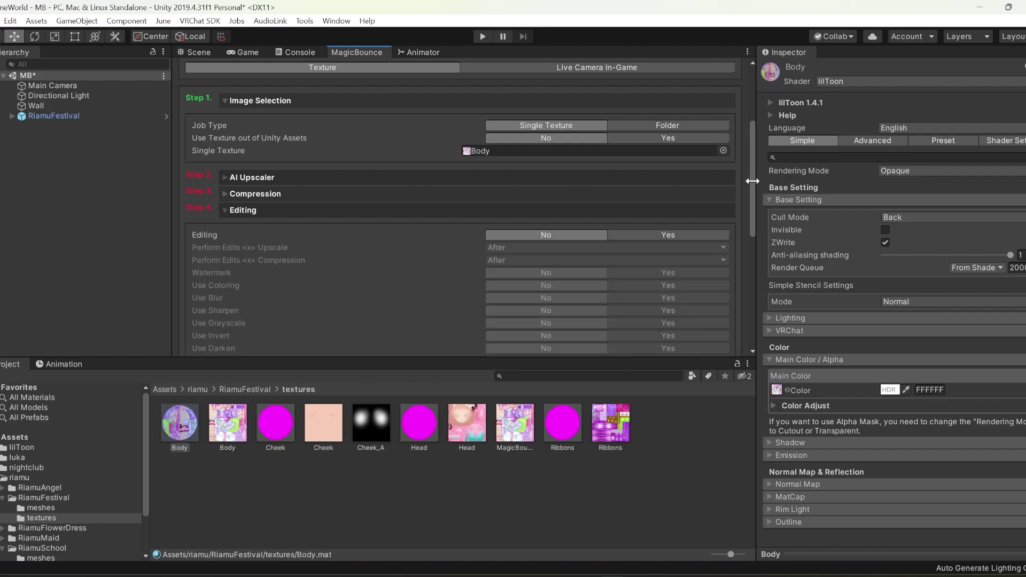
{"action": "left_click_drag", "start_coordinate": [752, 182], "coordinate": [755, 223]}
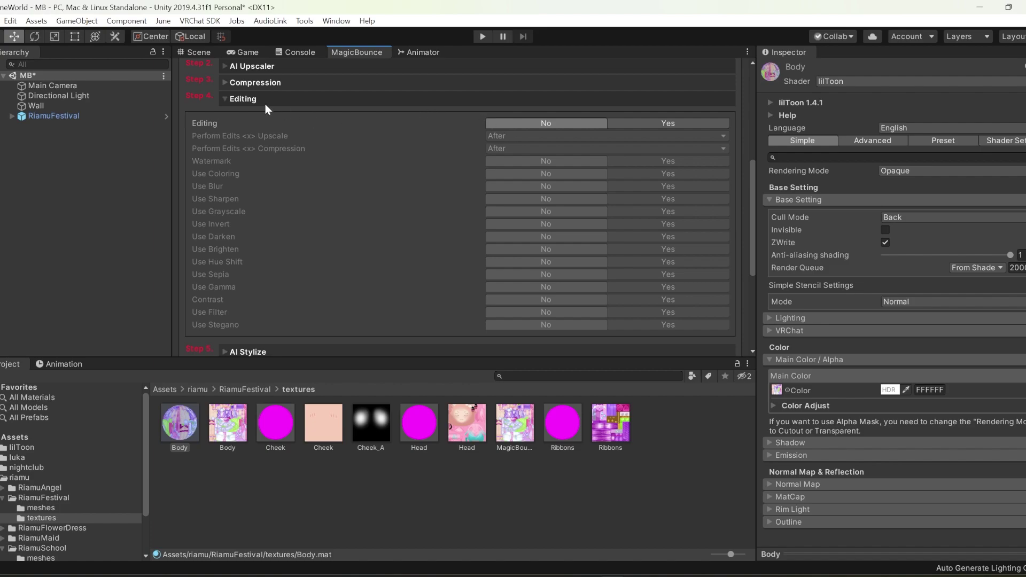
- Collapse Editing, then browse the Output Options and Advance Stuff foldouts
{"action": "left_click", "coordinate": [225, 99]}
{"action": "left_click", "coordinate": [228, 169]}
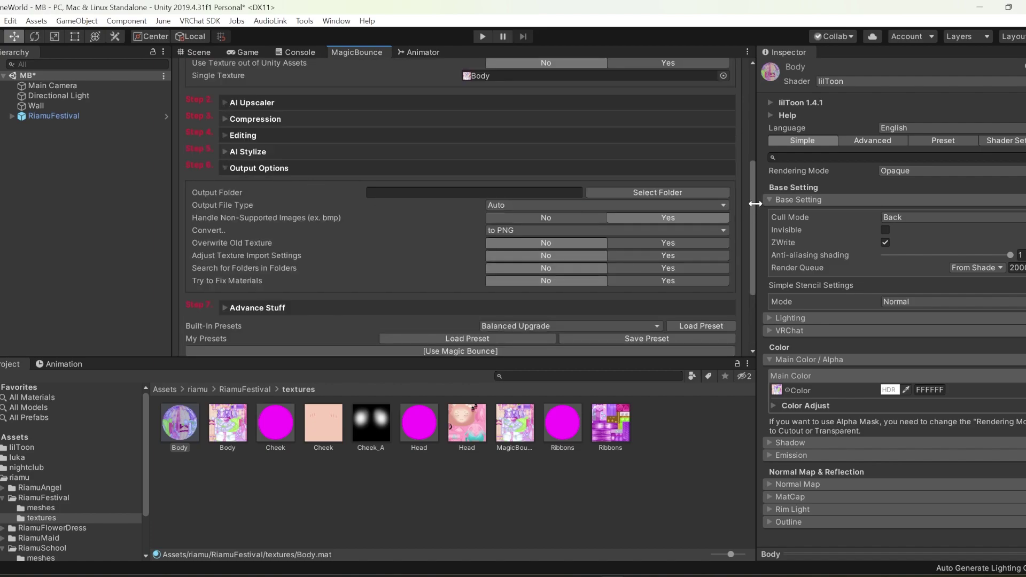
{"action": "left_click_drag", "start_coordinate": [752, 201], "coordinate": [752, 203]}
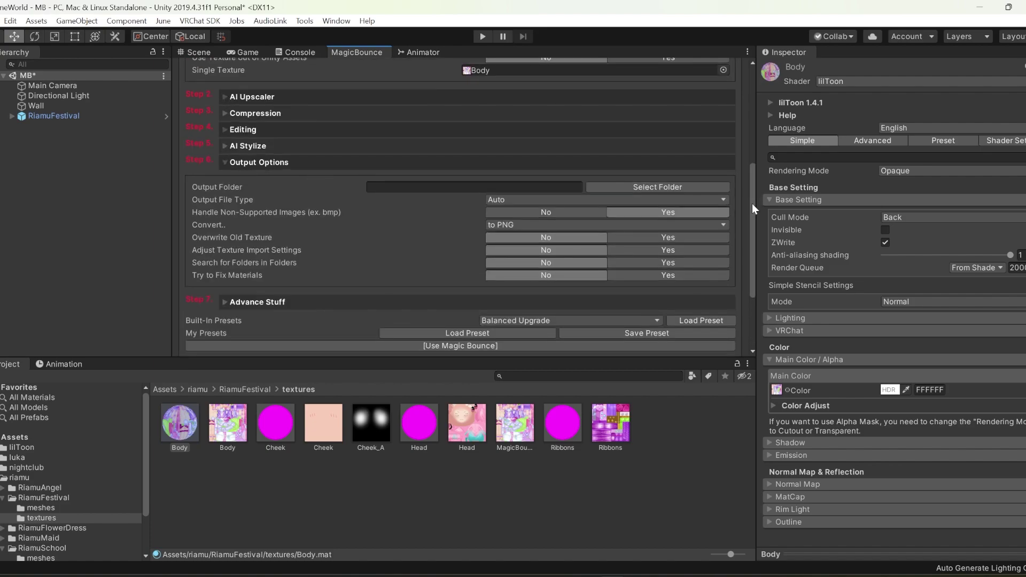
{"action": "left_click", "coordinate": [236, 167]}
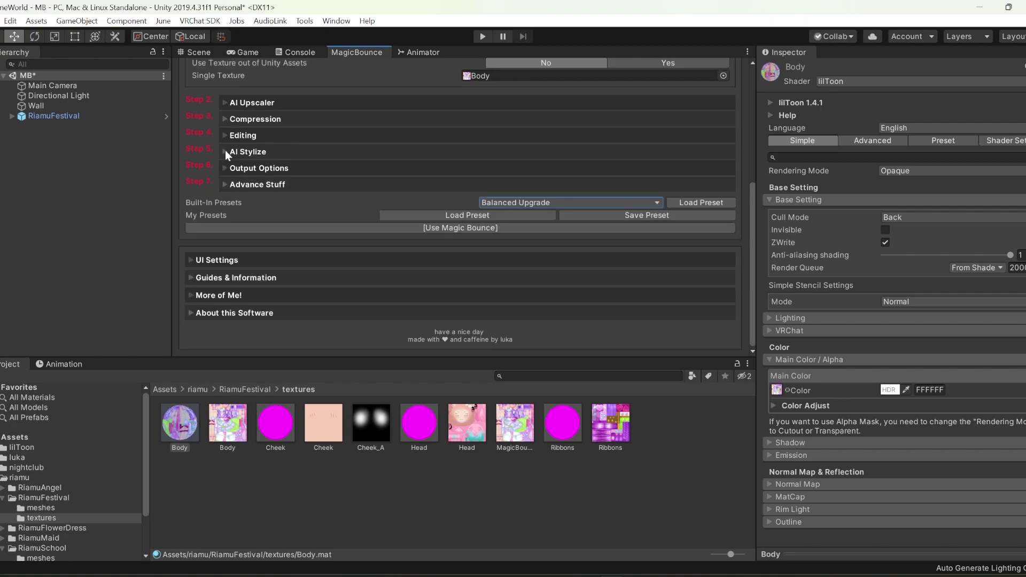
{"action": "left_click", "coordinate": [227, 185]}
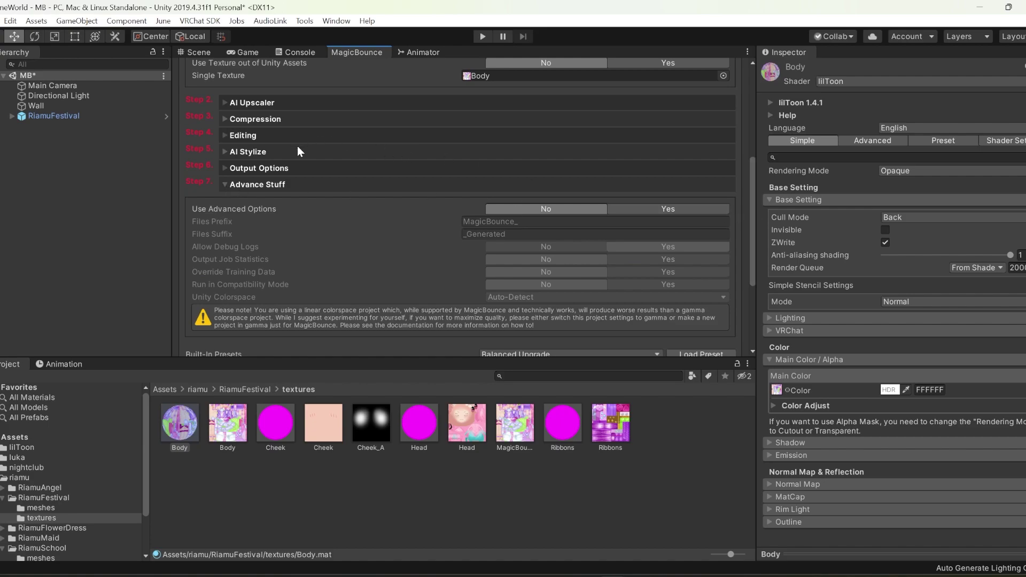
{"action": "left_click", "coordinate": [224, 185]}
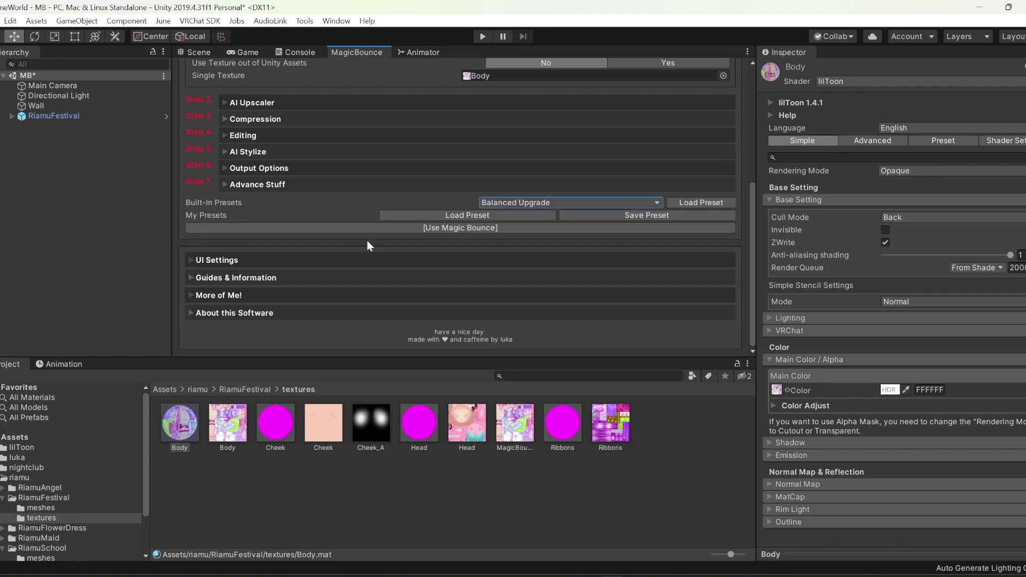
{"action": "scroll", "coordinate": [374, 242], "scroll_direction": "up", "scroll_amount": 3}
- In Live Camera In-Game mode, toggle AI Stylize's Apply Stylize on and back off
{"action": "left_click", "coordinate": [598, 69]}
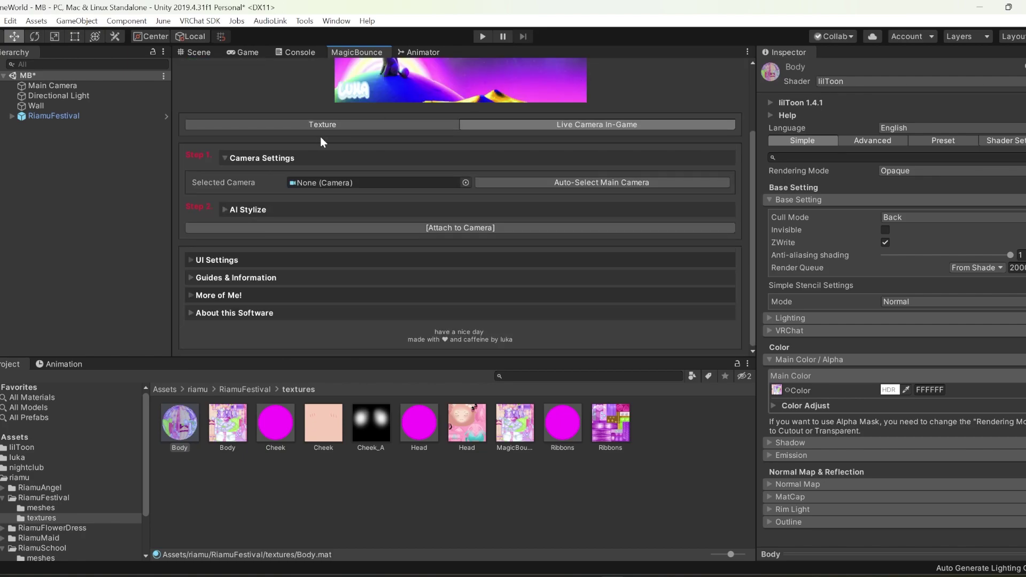
{"action": "left_click", "coordinate": [226, 209]}
{"action": "left_click", "coordinate": [658, 237]}
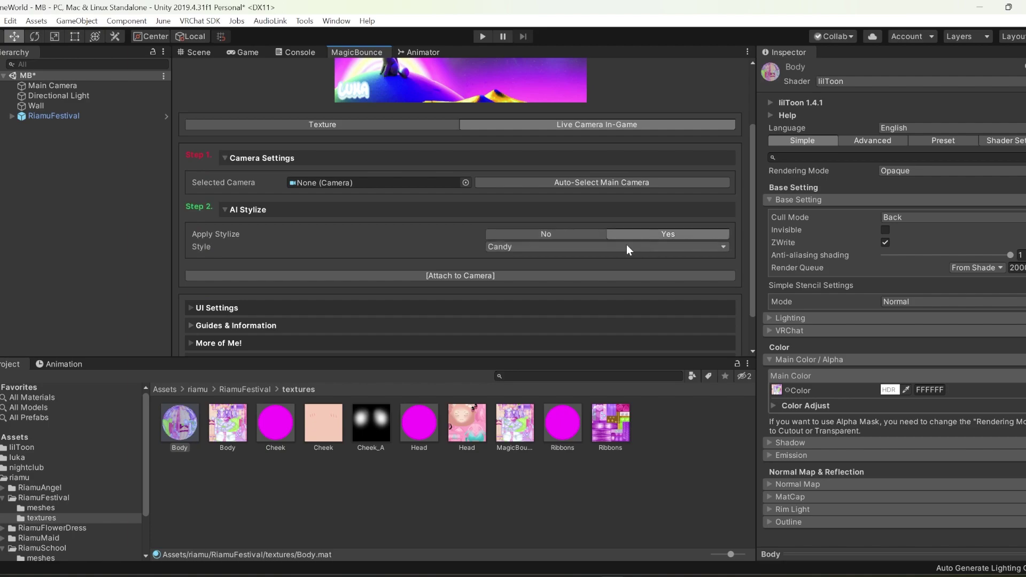
{"action": "left_click", "coordinate": [627, 246]}
{"action": "left_click", "coordinate": [586, 231]}
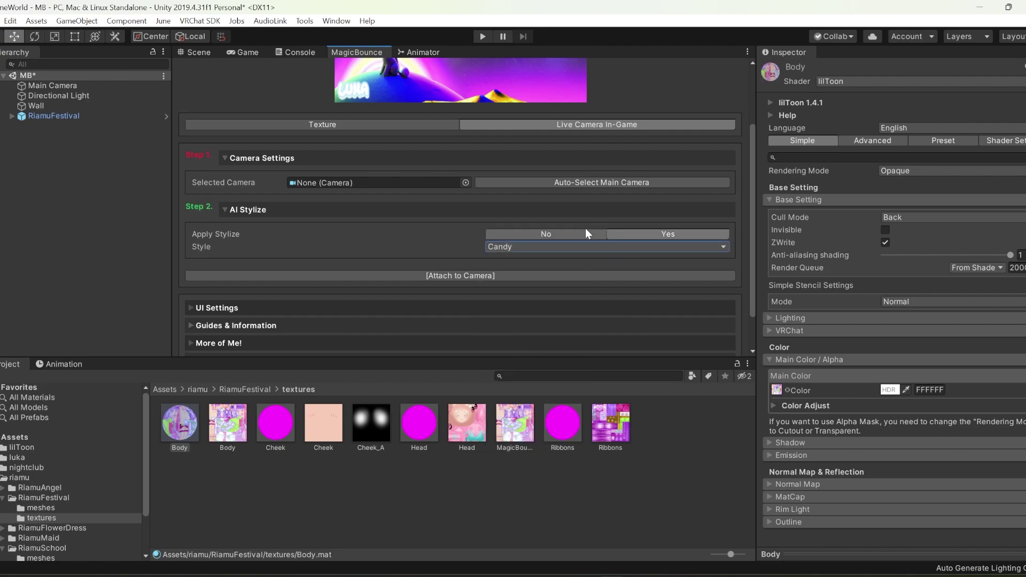
- Return to Texture mode, toggle Job Type Folder then Single Texture, and collapse both steps
{"action": "left_click", "coordinate": [312, 125]}
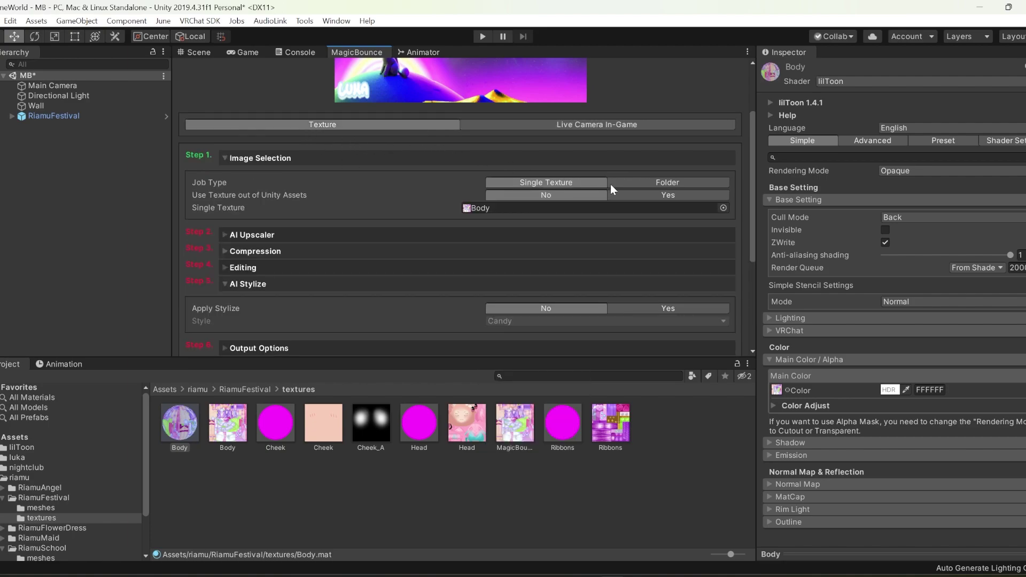
{"action": "left_click", "coordinate": [684, 181]}
{"action": "left_click", "coordinate": [565, 180]}
{"action": "left_click", "coordinate": [577, 162]}
{"action": "left_click", "coordinate": [658, 229]}
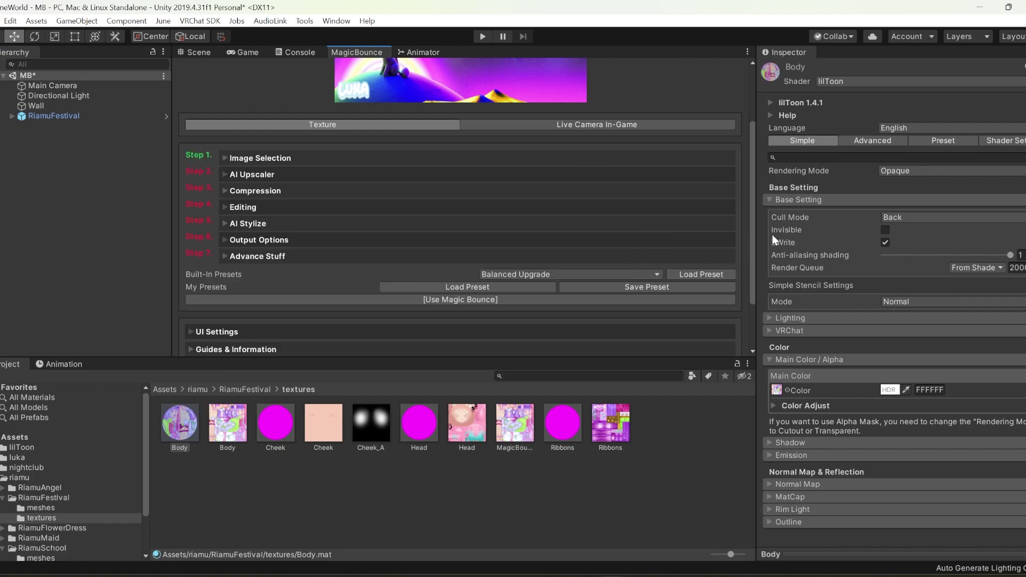